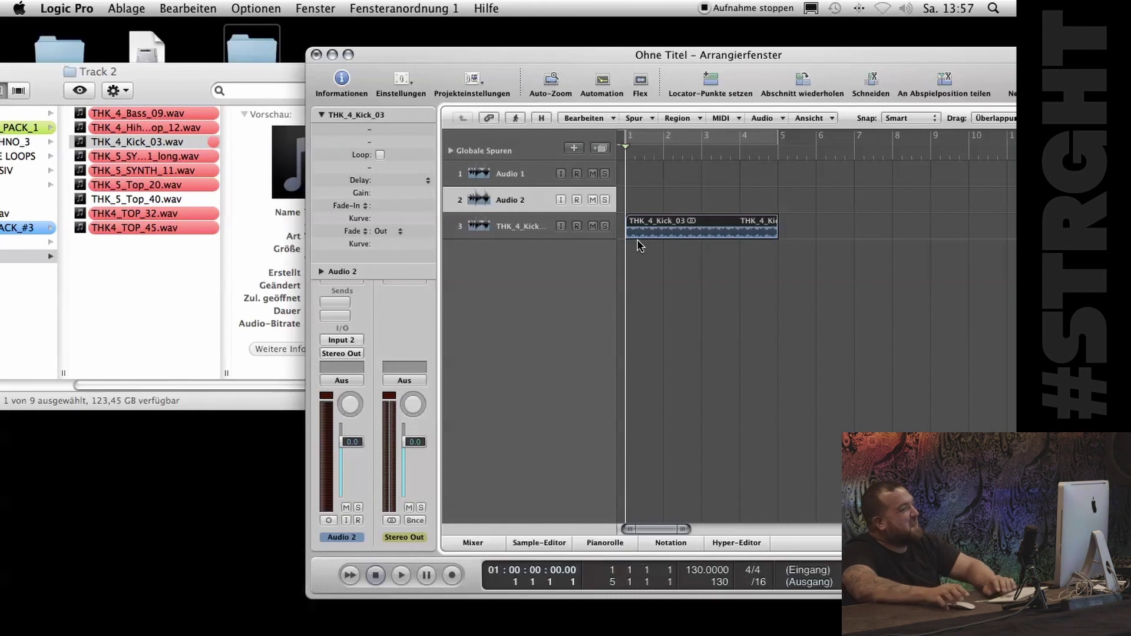
# Step: Add THK_4_Bass_09.wav from the Track 2 folder to the arrangement on a new track starting at bar 1
pyautogui.click(160, 137)
pyautogui.press('Down')
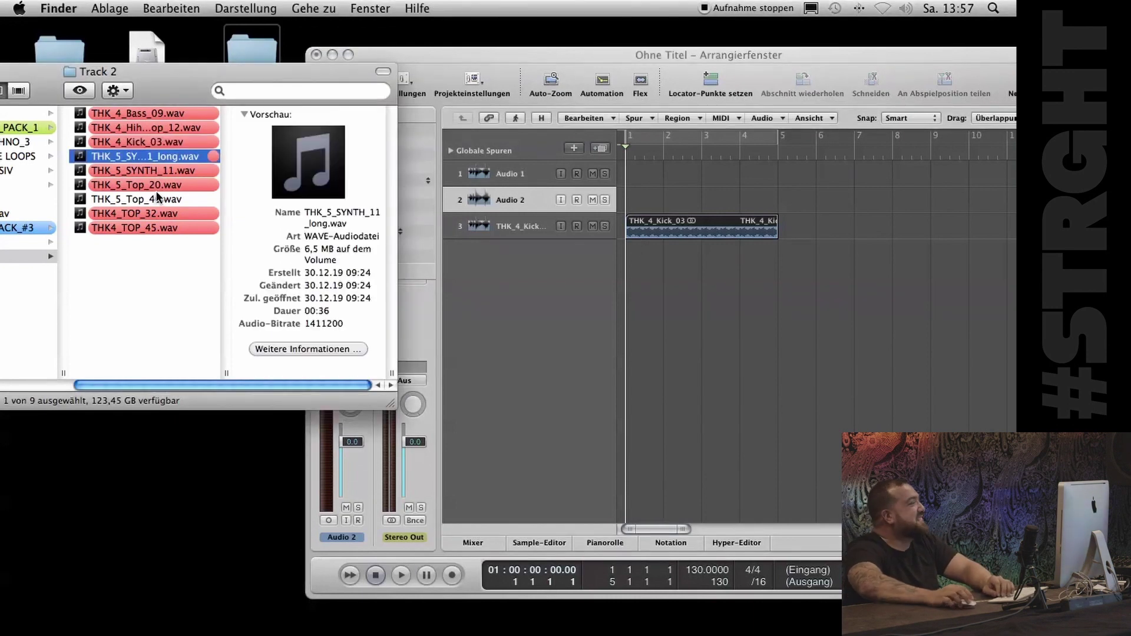
pyautogui.press('Up')
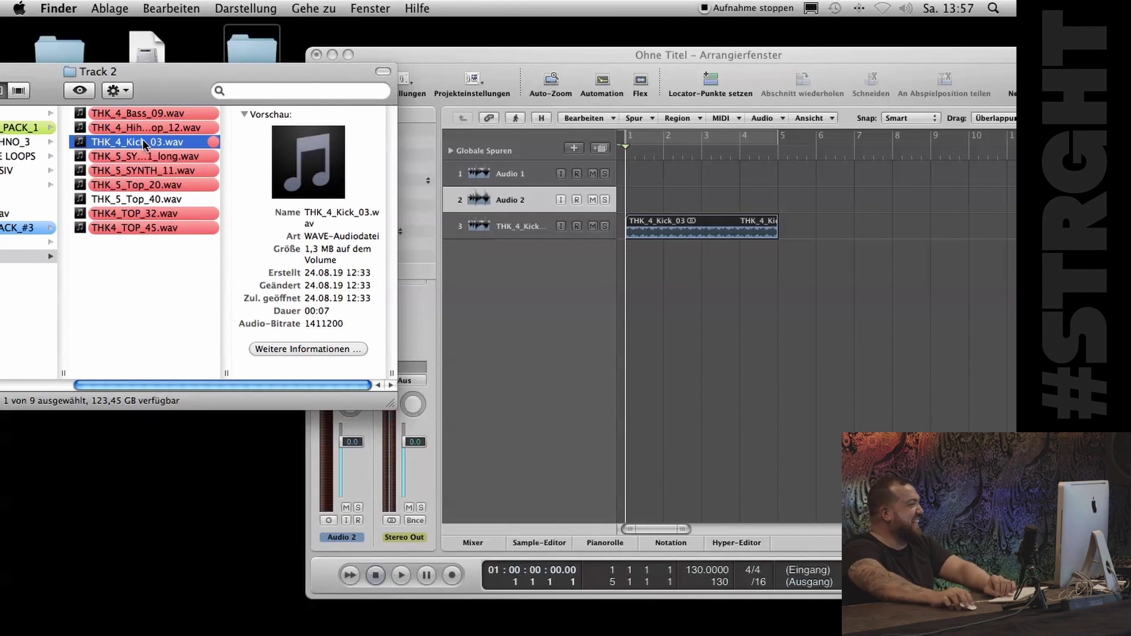
pyautogui.click(142, 113)
pyautogui.moveTo(142, 114); pyautogui.dragTo(556, 353)
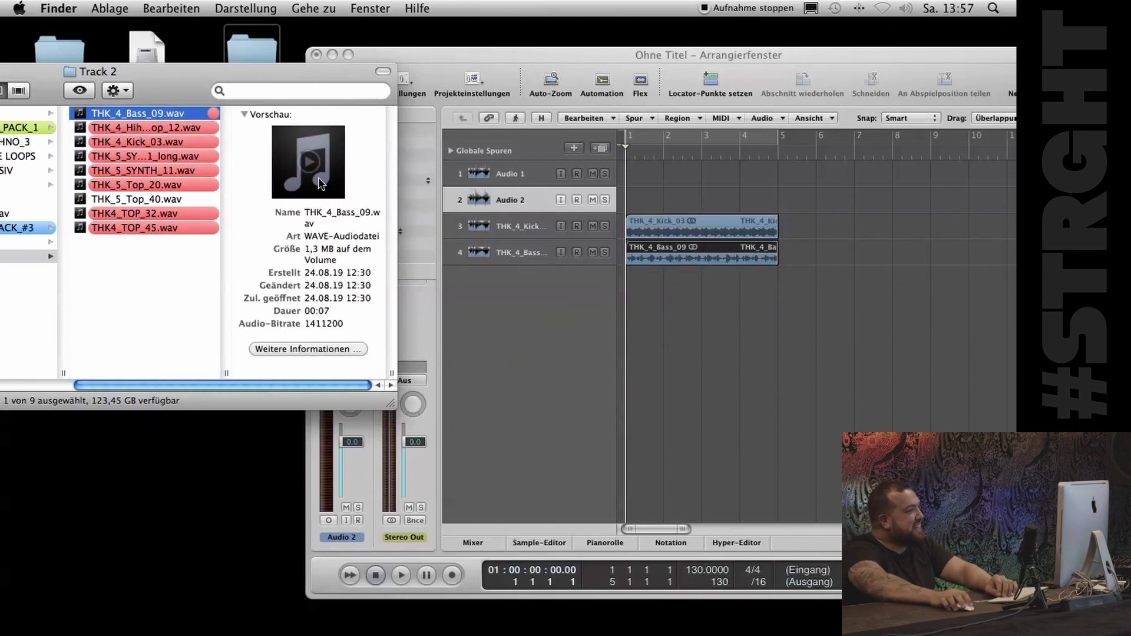
# Step: Return to the arrangement, set the cycle range to bars 1 to 5 and start looped playback
pyautogui.press('Down')
pyautogui.press('Down')
pyautogui.click(658, 270)
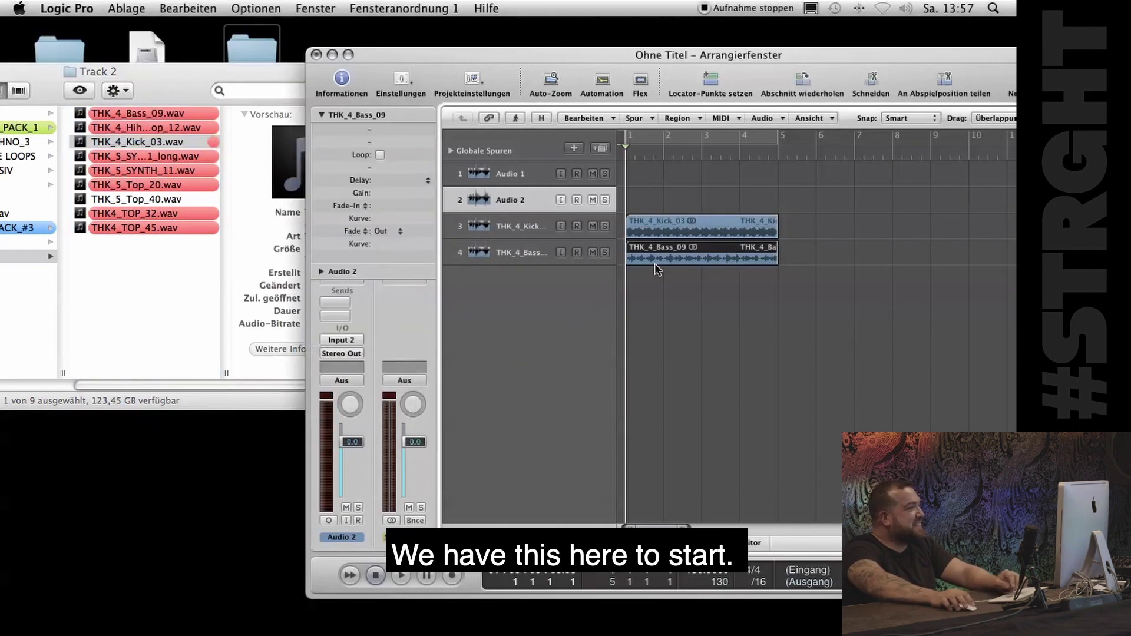
pyautogui.click(668, 140)
pyautogui.press('space')
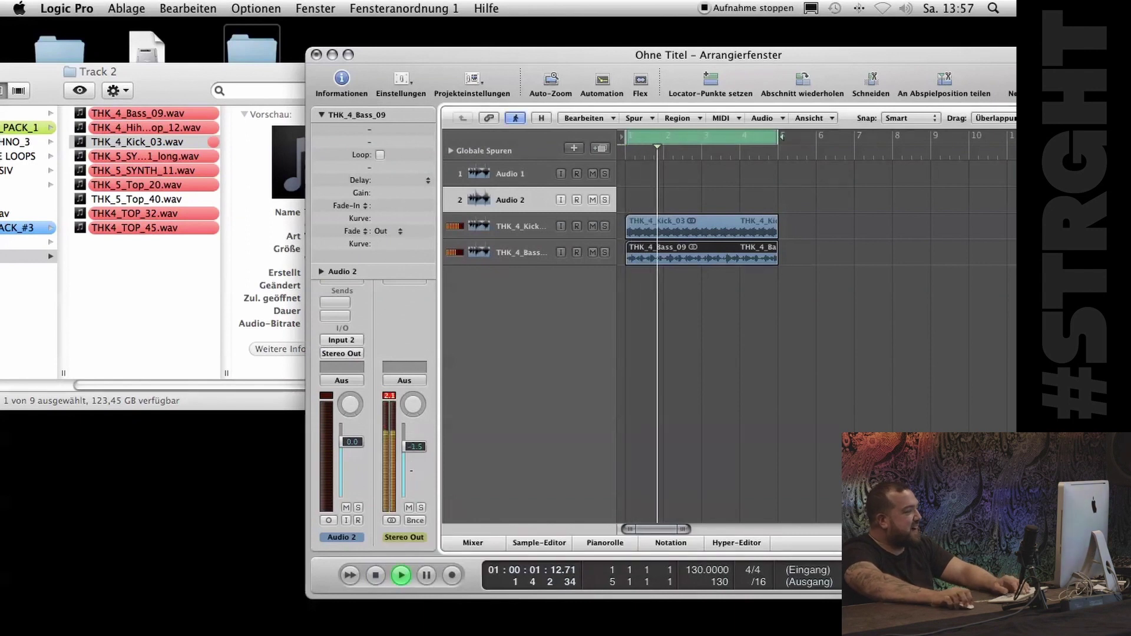
# Step: Lower the kick track's volume slightly and bring the bass track's volume to -1.5 dB
pyautogui.click(519, 252)
pyautogui.click(513, 226)
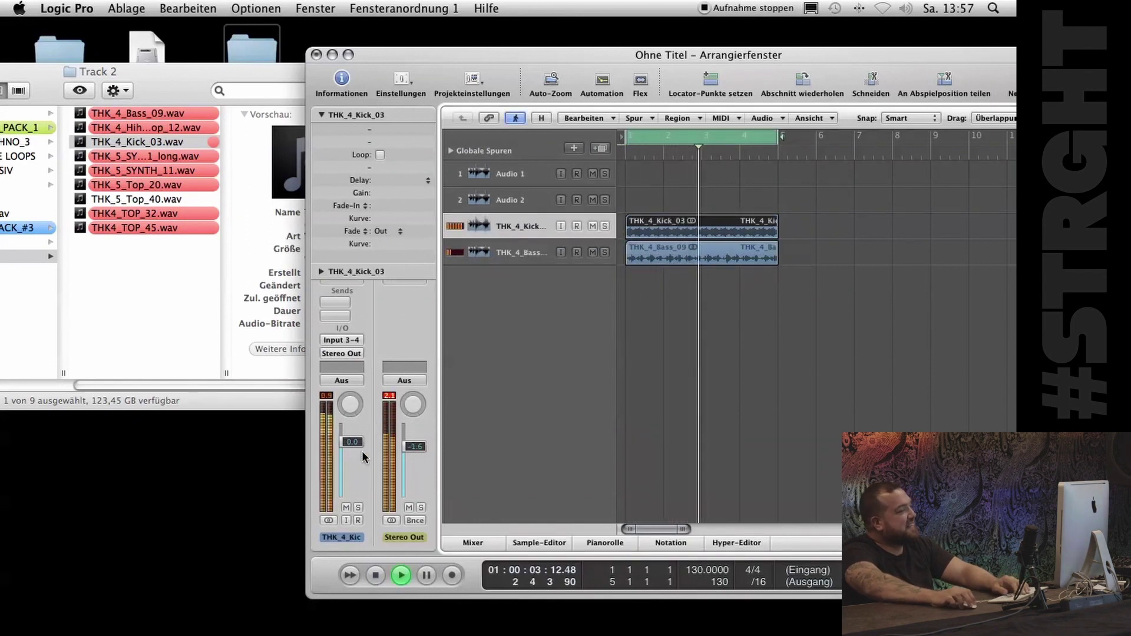
pyautogui.moveTo(352, 442); pyautogui.dragTo(353, 447)
pyautogui.press('Down')
# Step: Copy the kick and bass regions to bar 5 and move the cycle range to bars 5 to 9
pyautogui.keyDown('shift'); pyautogui.click(664, 238); pyautogui.keyUp('shift')
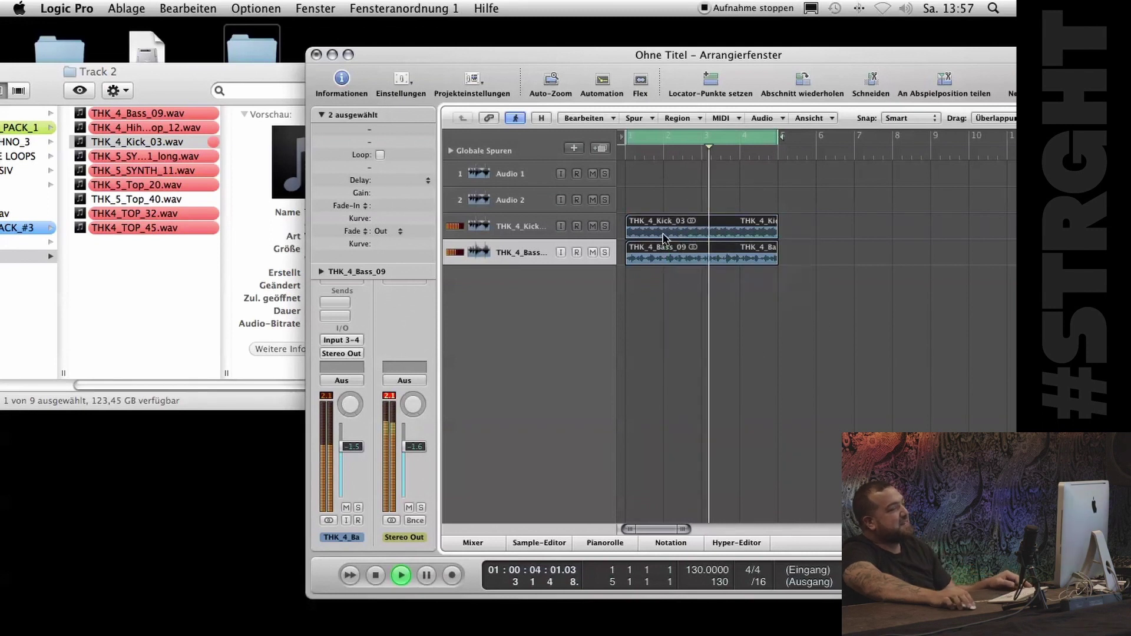
pyautogui.moveTo(663, 237); pyautogui.dragTo(816, 239)
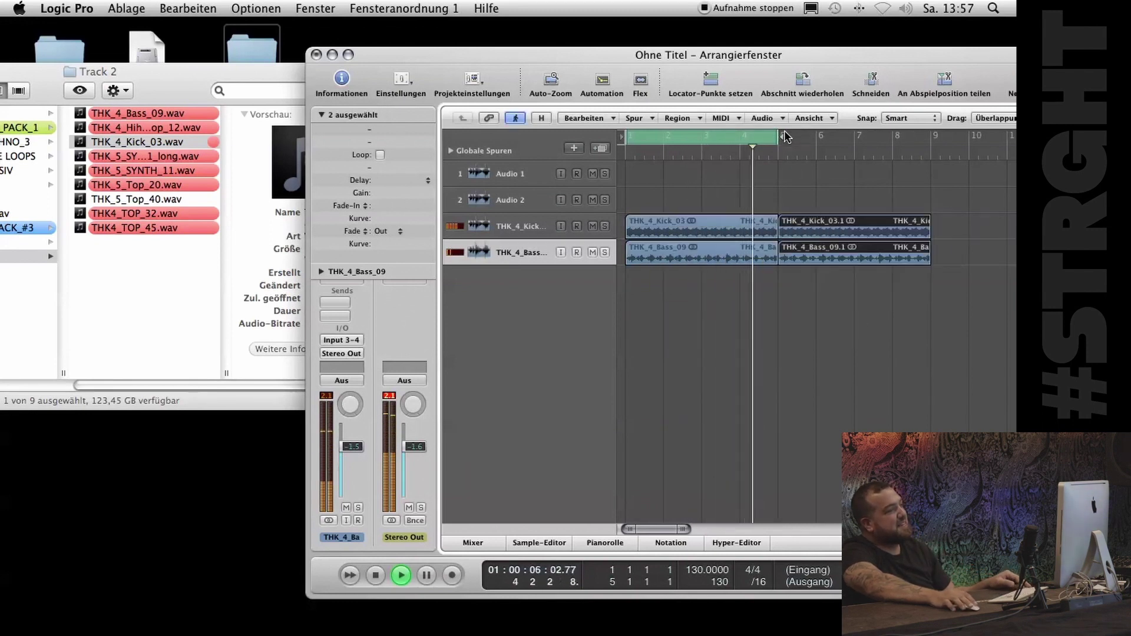
pyautogui.moveTo(783, 136); pyautogui.dragTo(932, 137)
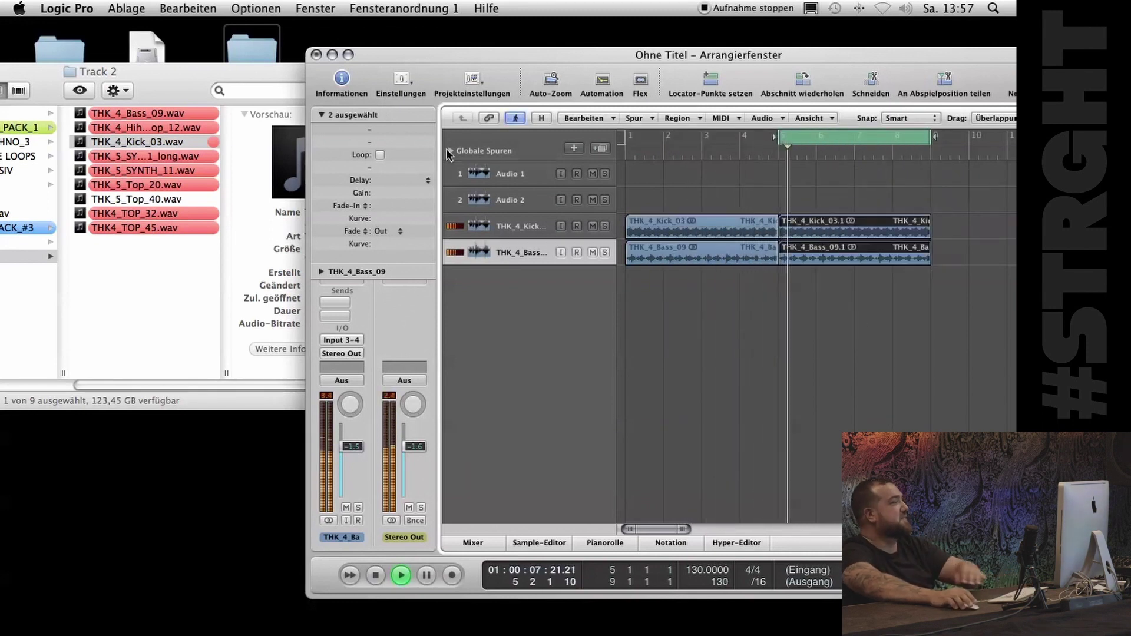
# Step: Audition the top loops, add THK4_TOP_45.wav on a new track at bar 5, and set its volume to -1.8 dB
pyautogui.click(201, 147)
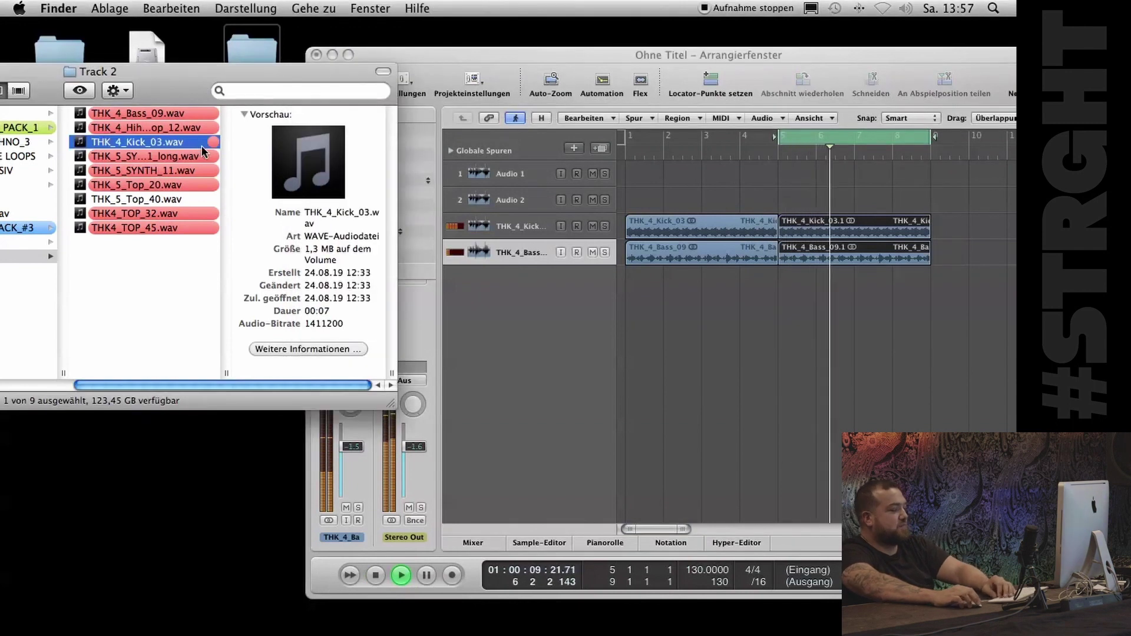
pyautogui.press('Down')
pyautogui.press('Down')
pyautogui.press('Down')
pyautogui.press('space')
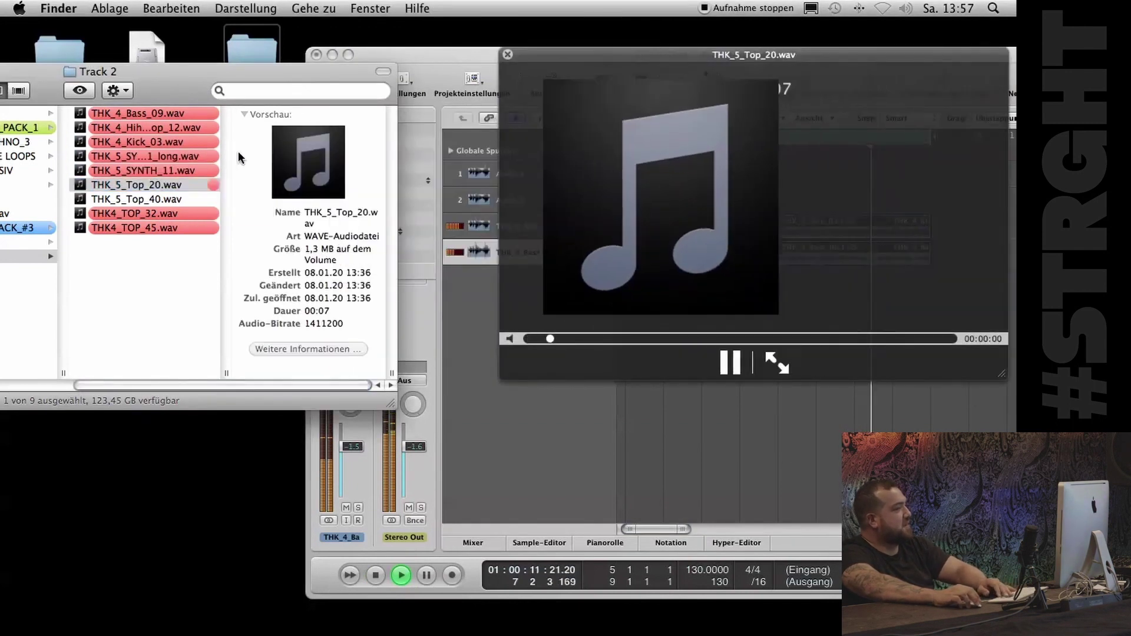
pyautogui.press('Down')
pyautogui.press('Down')
pyautogui.press('Down')
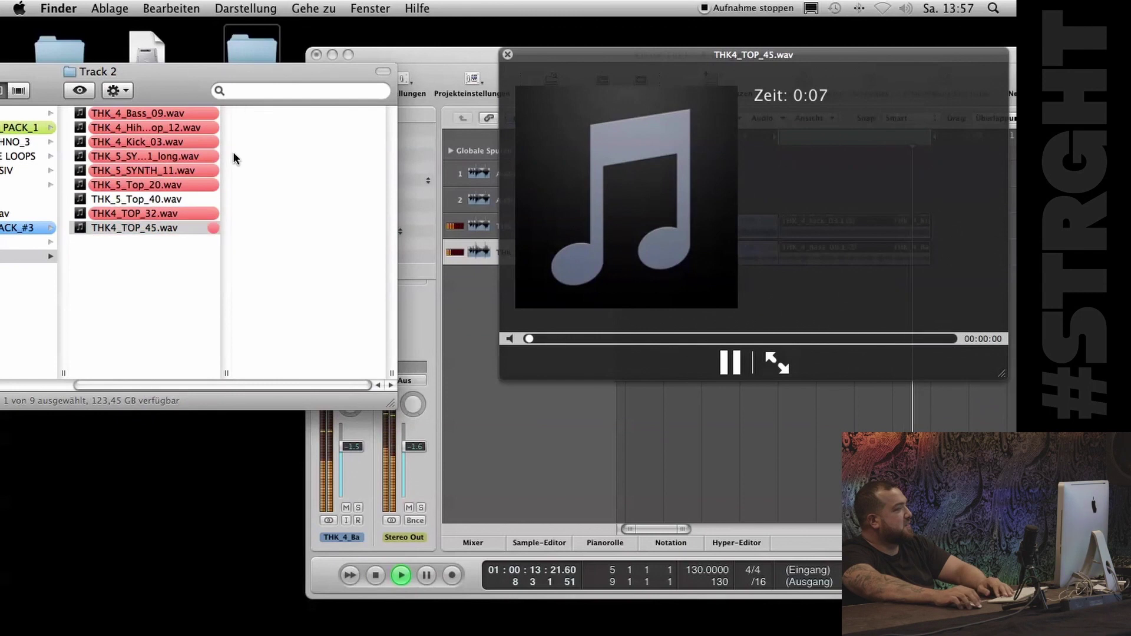
pyautogui.moveTo(154, 227); pyautogui.dragTo(783, 320)
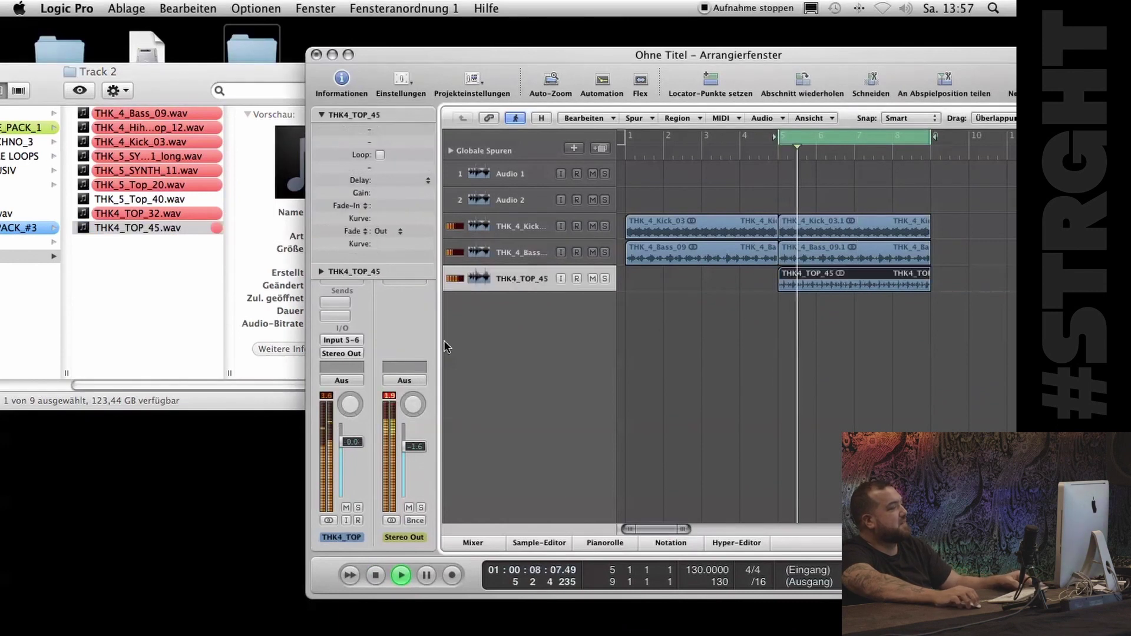
pyautogui.moveTo(352, 441); pyautogui.dragTo(352, 447)
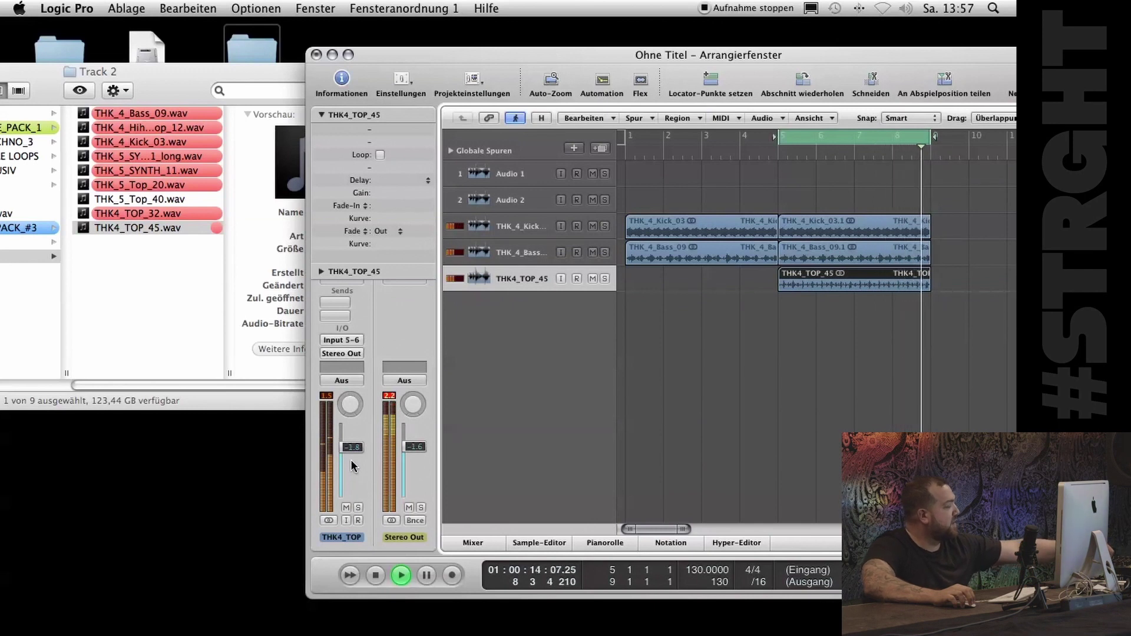
# Step: Add THK_4_Hihat_Loop_12.wav on a new track at bar 5 and lower its volume to -5.5 dB
pyautogui.click(157, 128)
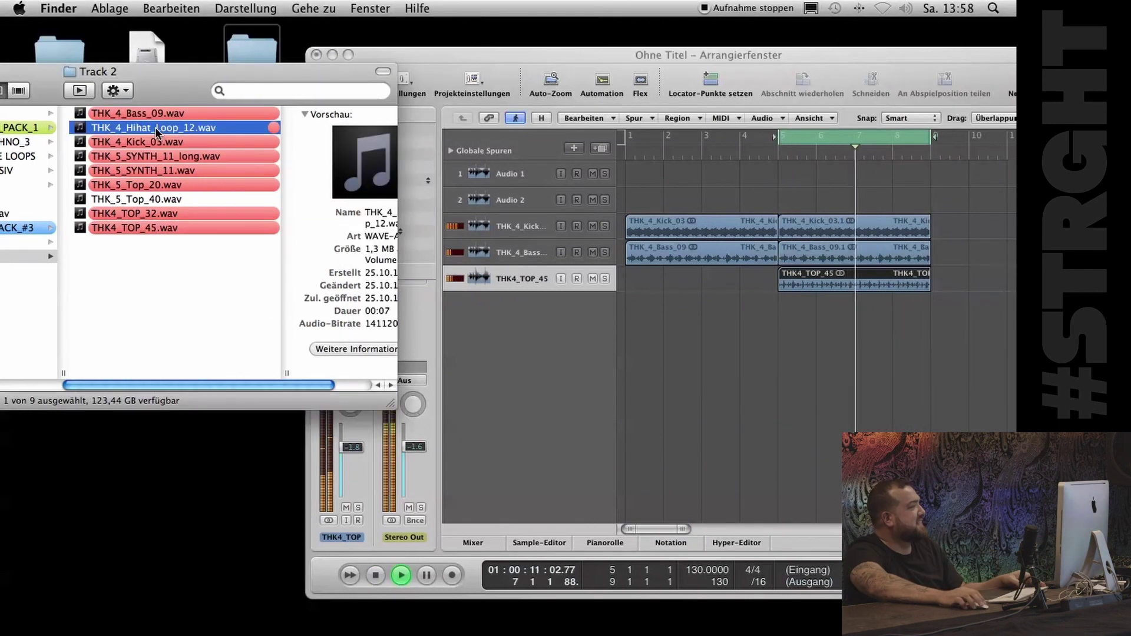
pyautogui.moveTo(157, 129); pyautogui.dragTo(792, 377)
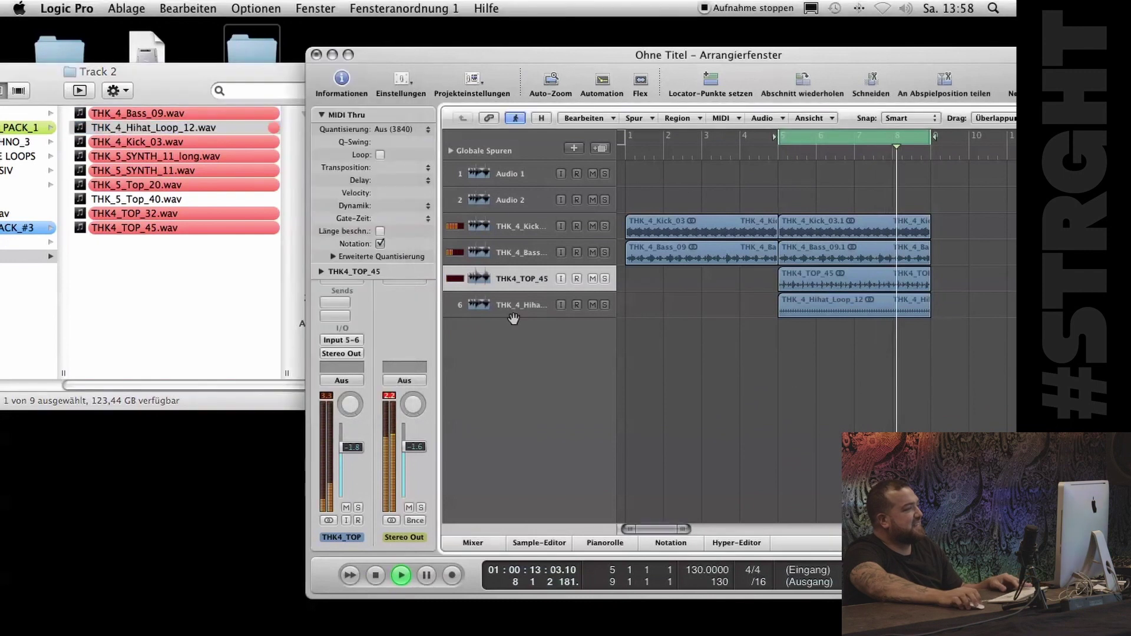
pyautogui.click(513, 312)
pyautogui.moveTo(352, 448); pyautogui.dragTo(351, 468)
pyautogui.press('space')
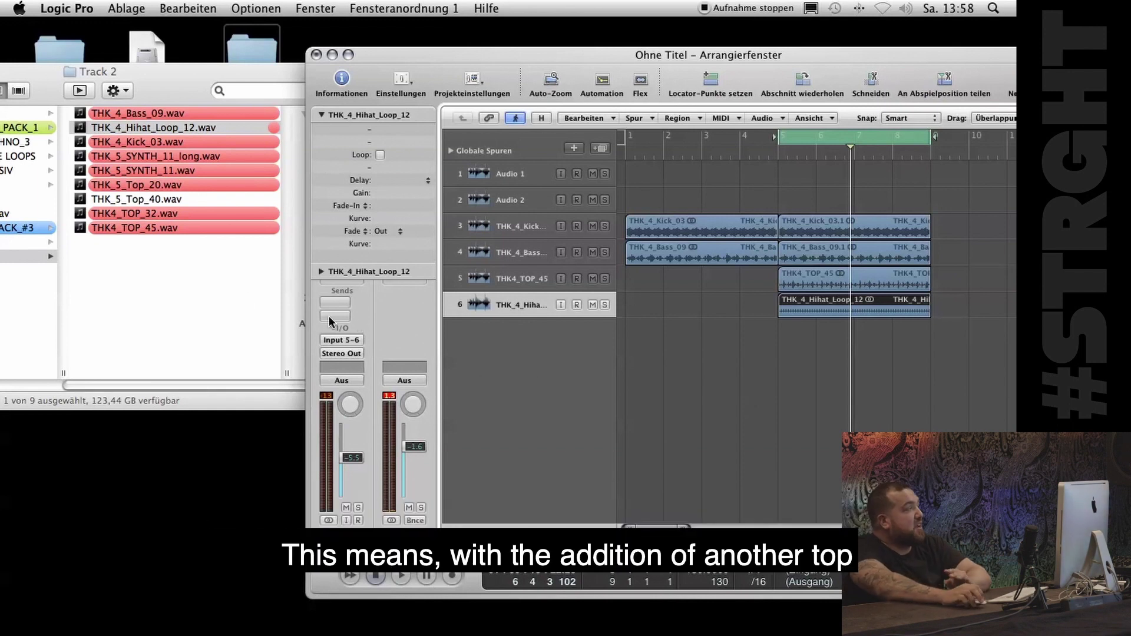
# Step: Preview the remaining top loops in the Track 2 folder and add THK_5_Top_20.wav on a new track at bar 5
pyautogui.click(242, 297)
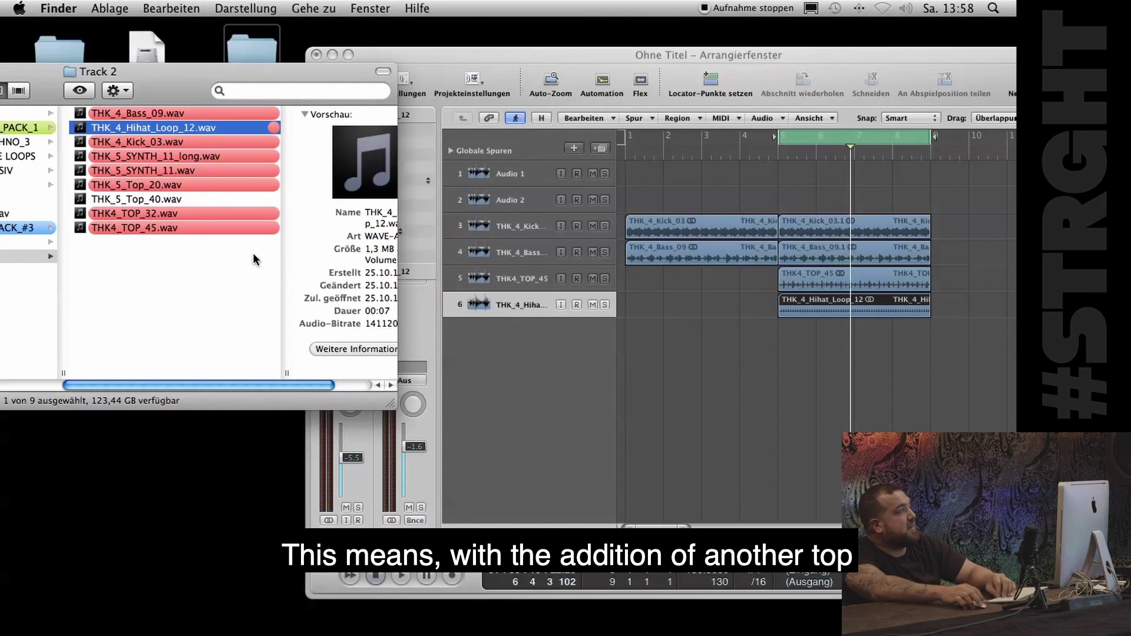
pyautogui.click(222, 201)
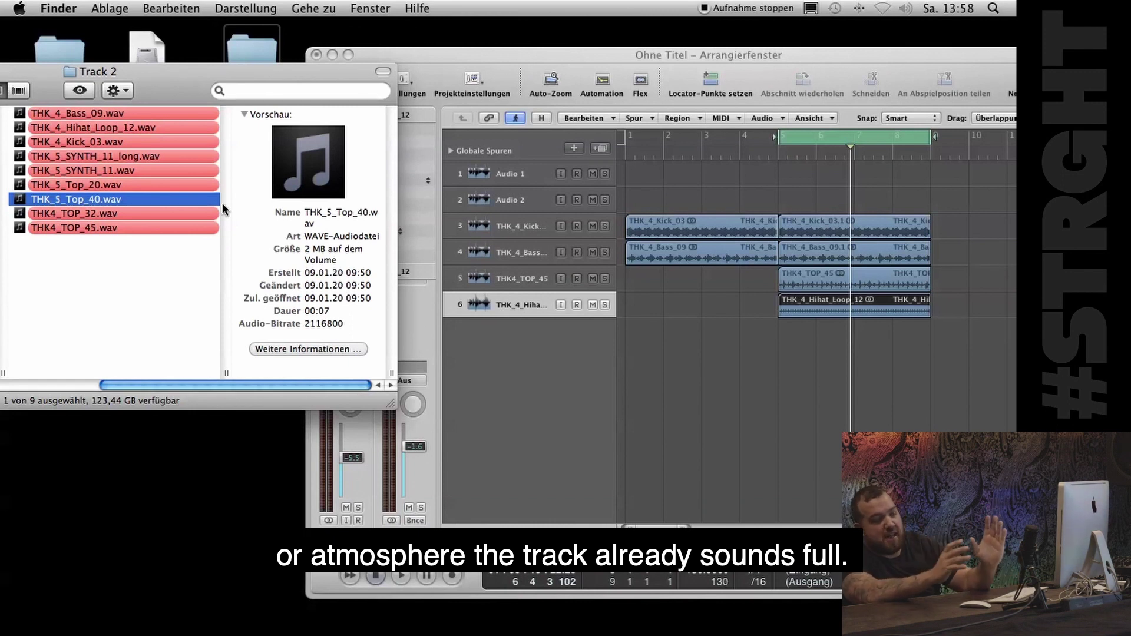
pyautogui.press('space')
pyautogui.press('Up')
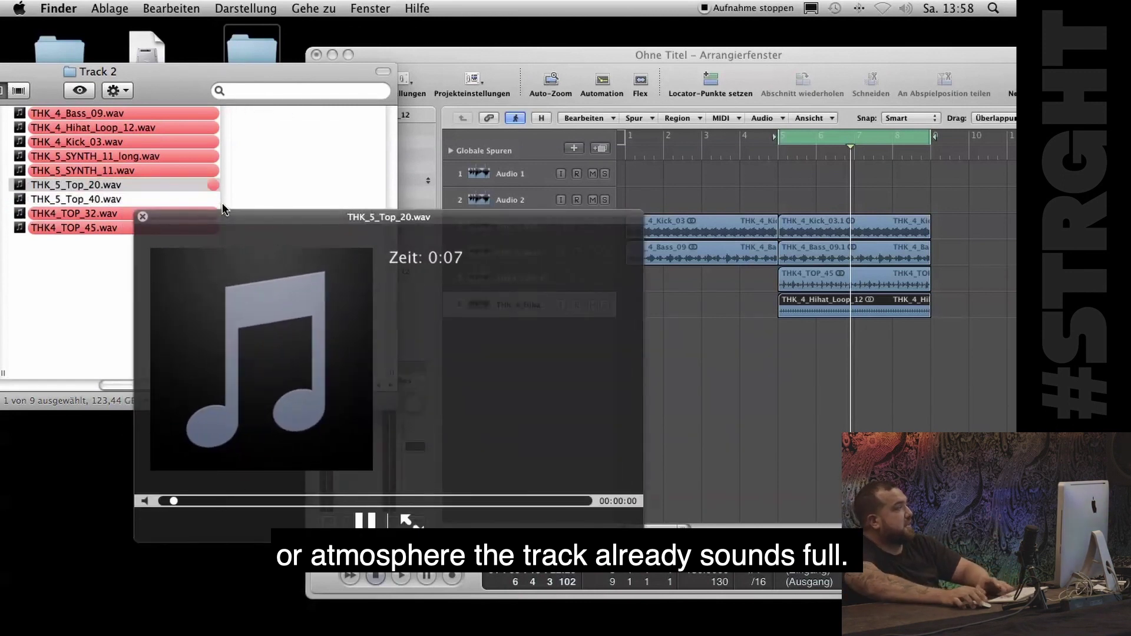
pyautogui.press('Up')
pyautogui.click(98, 187)
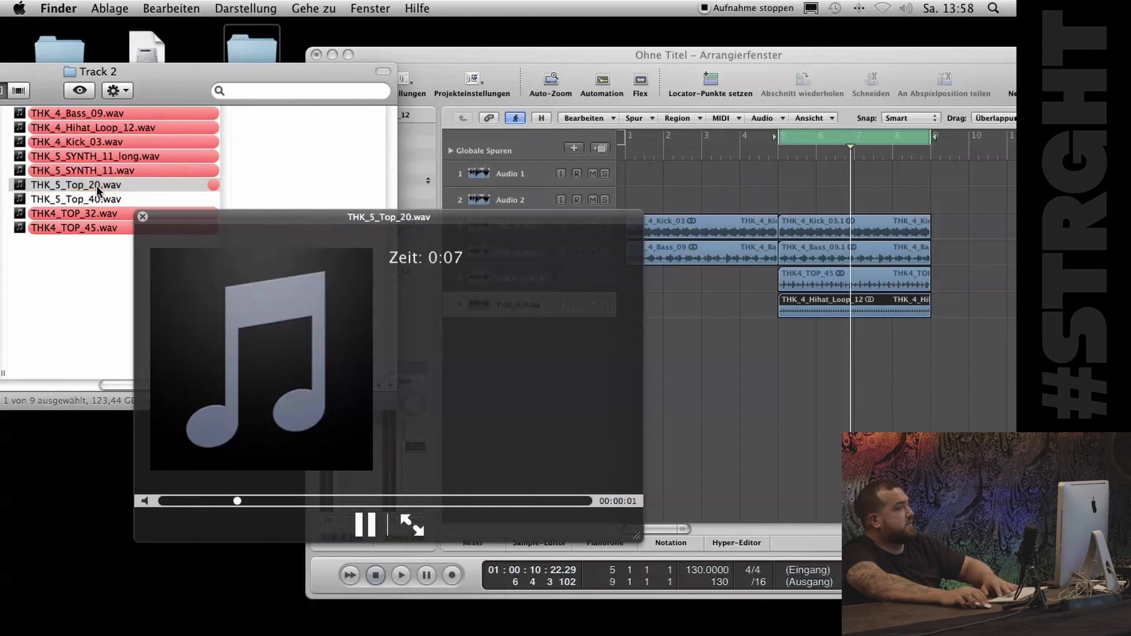
pyautogui.press('Down')
pyautogui.press('Down')
pyautogui.press('space')
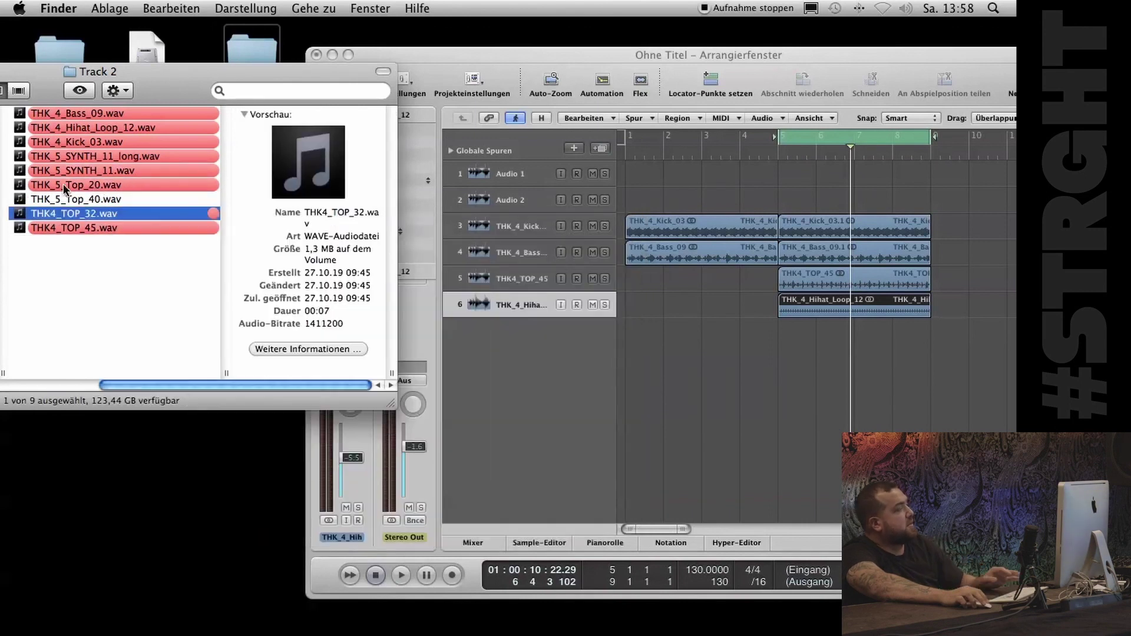
pyautogui.moveTo(65, 188); pyautogui.dragTo(798, 383)
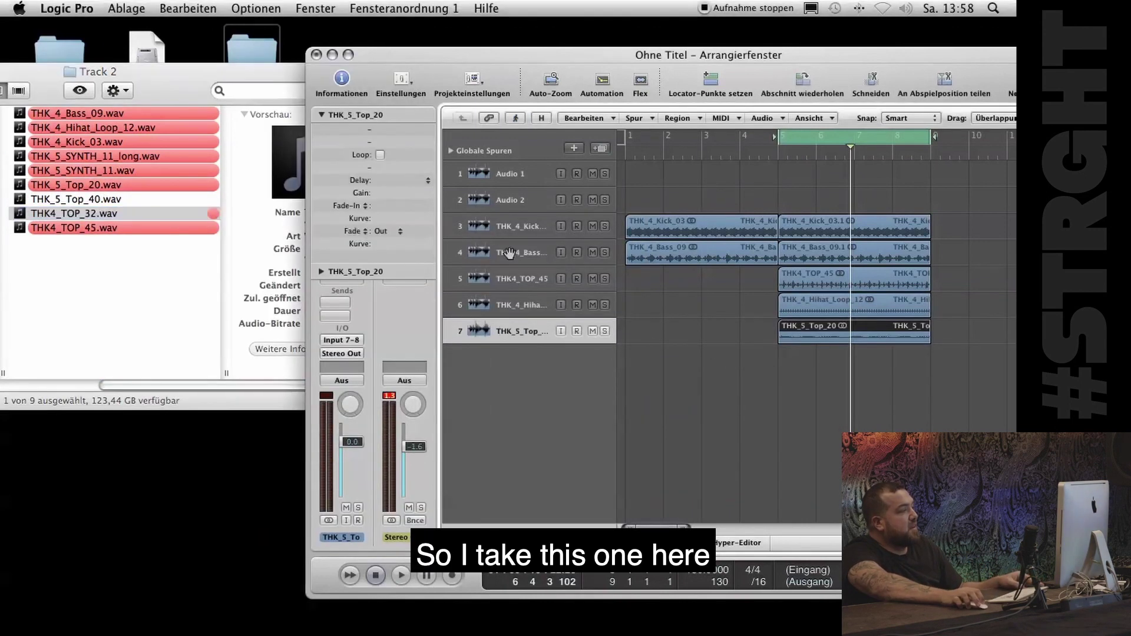
# Step: Enlarge the arrangement window and insert a Channel EQ on the THK_5_Top_20 track
pyautogui.click(348, 55)
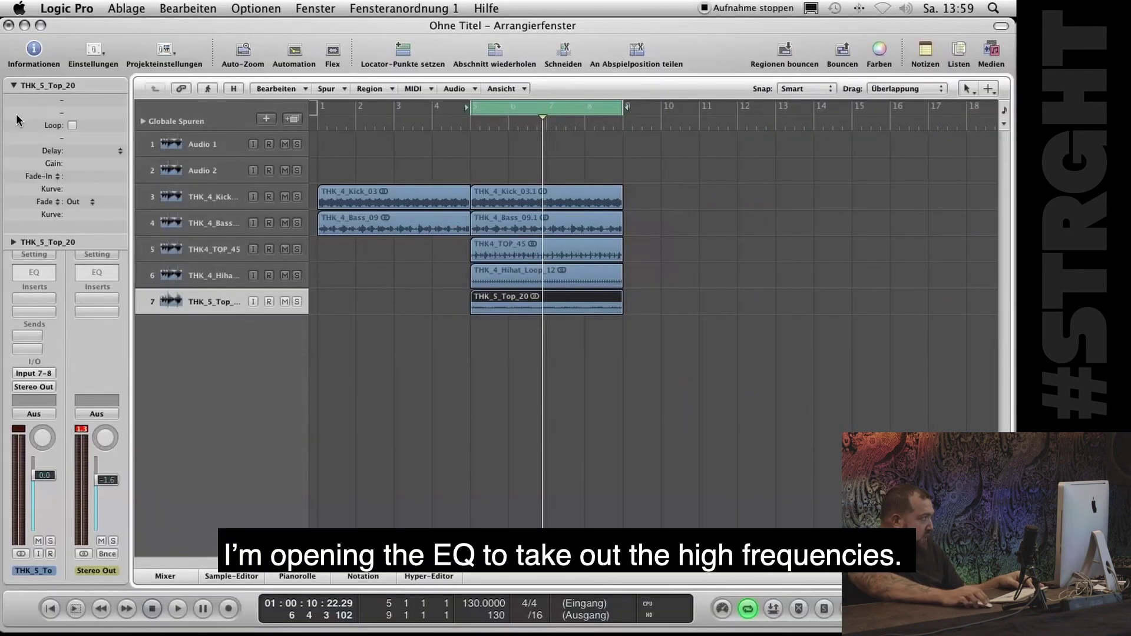
pyautogui.click(13, 85)
pyautogui.click(40, 294)
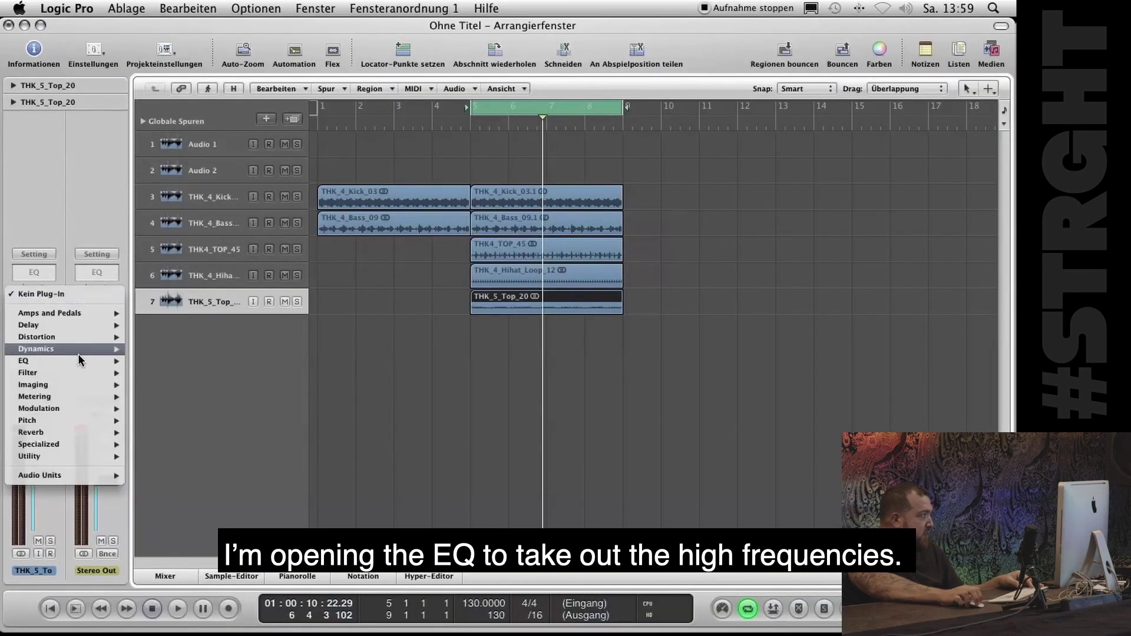
pyautogui.moveTo(78, 361)
pyautogui.click(221, 361)
# Step: Enable the Channel EQ's high cut band and pull its frequency down to 980 Hz
pyautogui.click(430, 136)
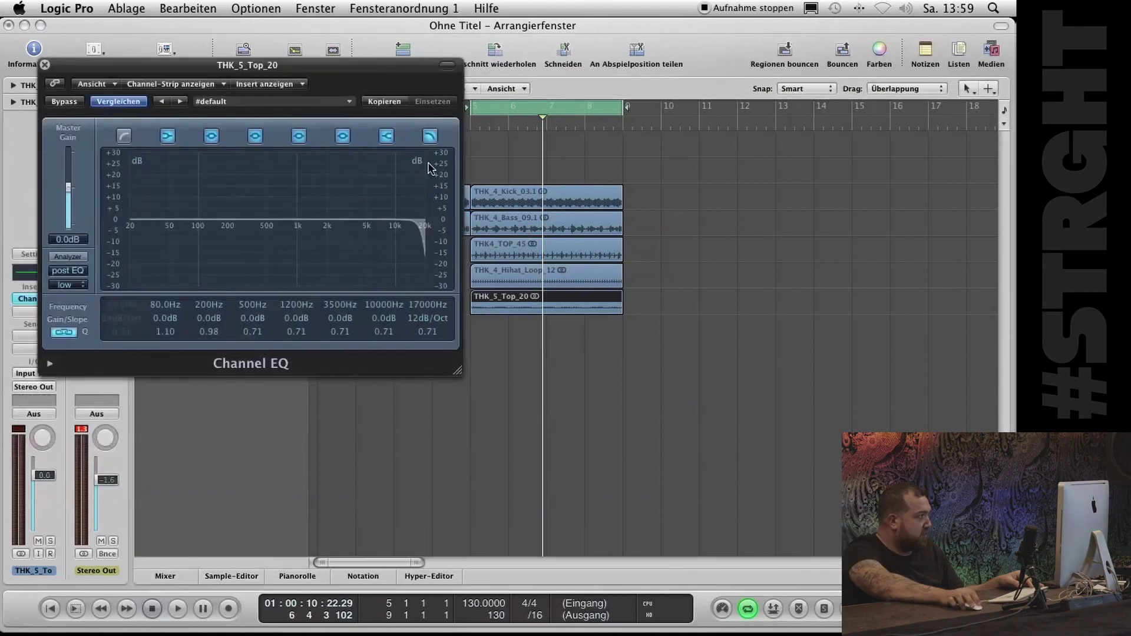
pyautogui.moveTo(424, 220); pyautogui.dragTo(287, 270)
pyautogui.click(518, 322)
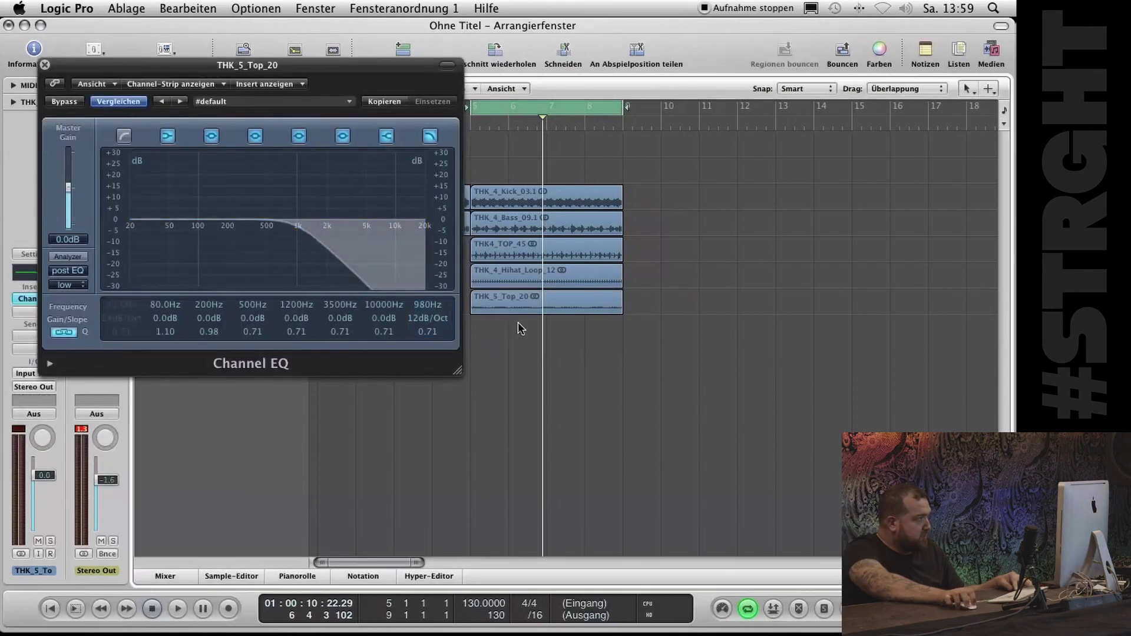
# Step: Solo the THK_5_Top_20 track during playback, lower its high cut to 220 Hz, and unsolo the track
pyautogui.press('space')
pyautogui.moveTo(371, 68); pyautogui.dragTo(398, 375)
pyautogui.click(297, 302)
pyautogui.moveTo(377, 527); pyautogui.dragTo(274, 535)
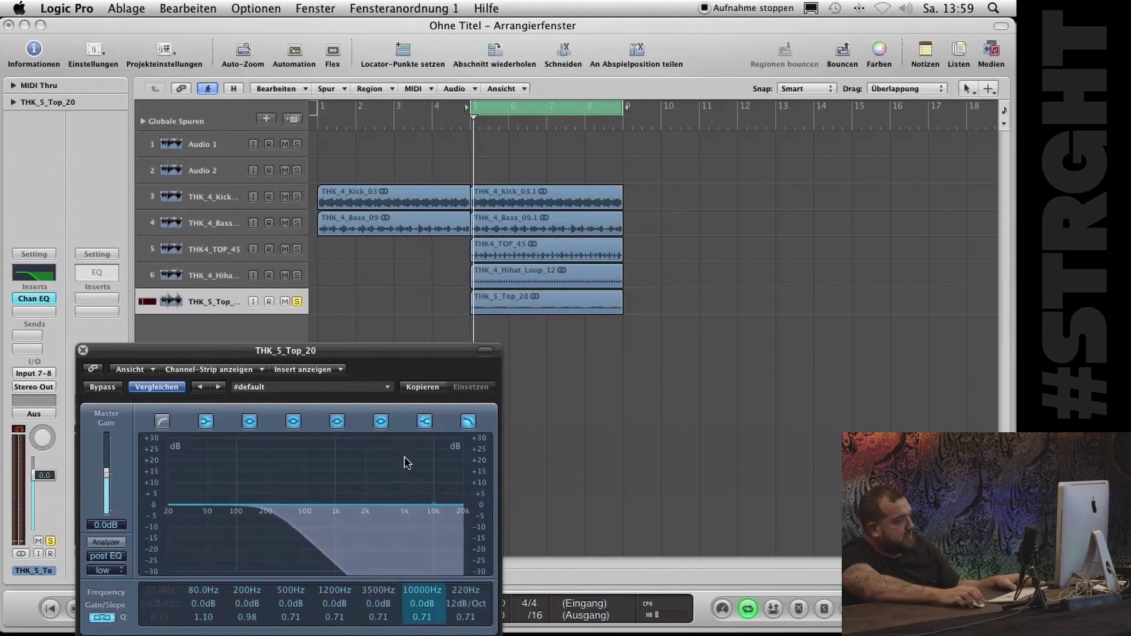
pyautogui.press('space')
pyautogui.click(297, 302)
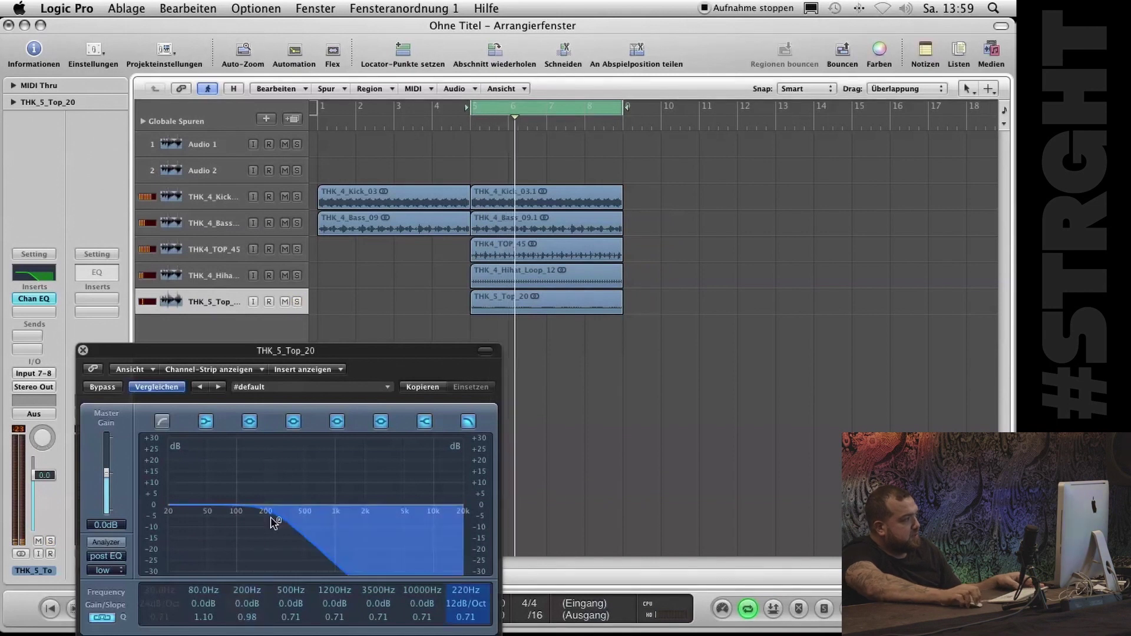
# Step: Fine-tune the high cut to 198 Hz, boost 220 Hz by 3.0 dB, and close the Channel EQ window
pyautogui.moveTo(272, 523); pyautogui.dragTo(280, 524)
pyautogui.moveTo(82, 353); pyautogui.dragTo(110, 312)
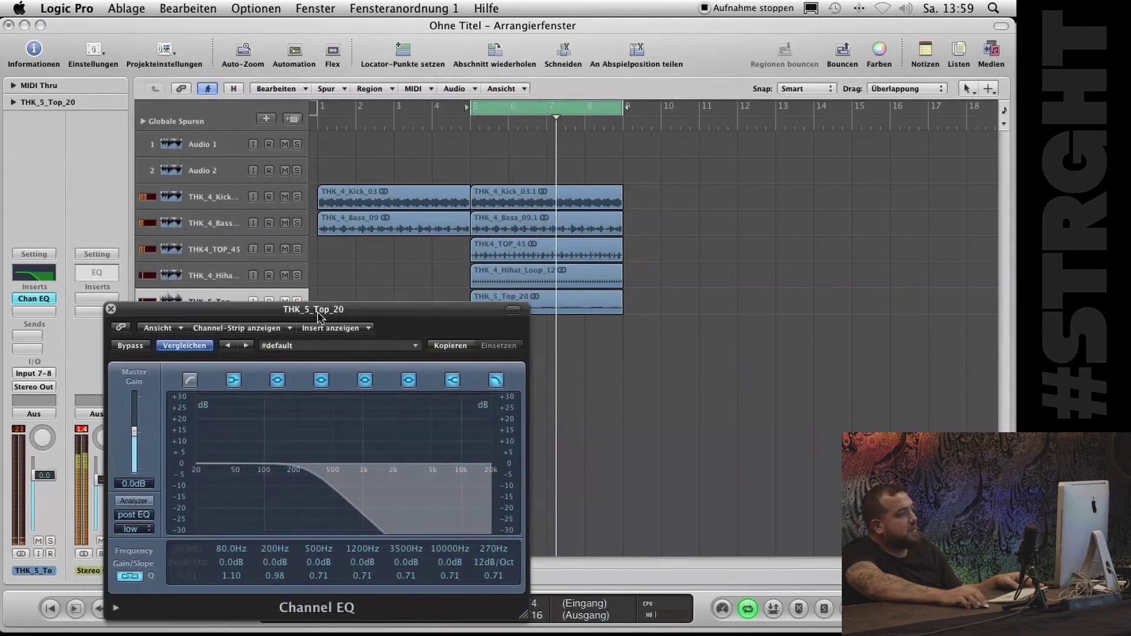
pyautogui.moveTo(306, 483); pyautogui.dragTo(298, 439)
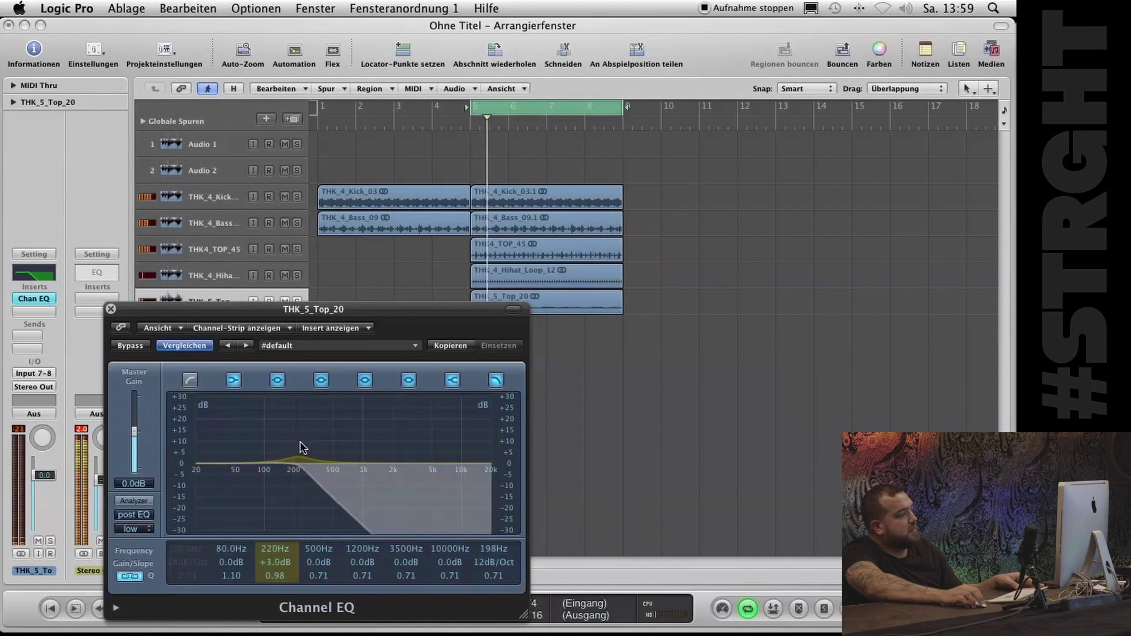
pyautogui.click(111, 309)
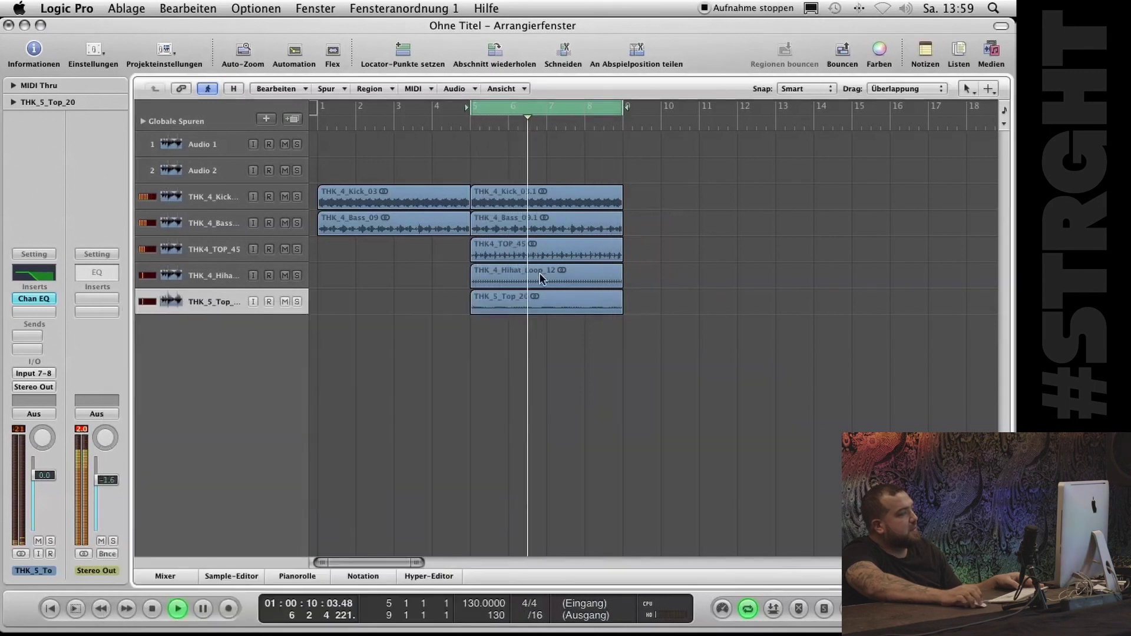
pyautogui.press('space')
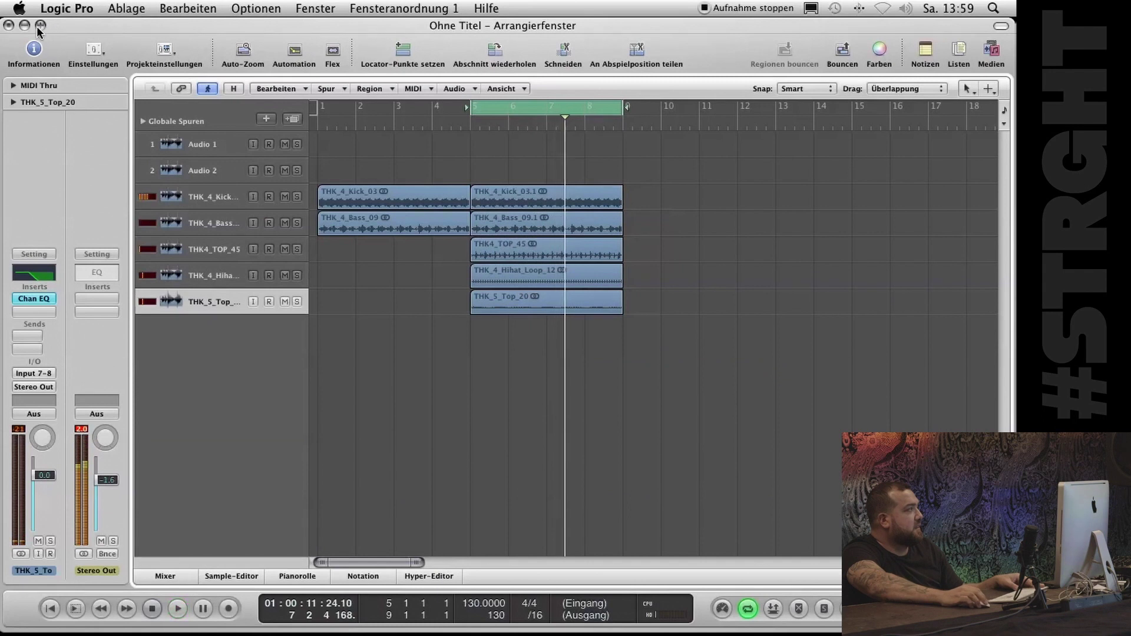
# Step: Shrink the arrangement window and audition THK_5_SYNTH_11.wav and THK_5_SYNTH_11_long.wav from the Track 2 folder in Finder
pyautogui.click(40, 26)
pyautogui.click(163, 266)
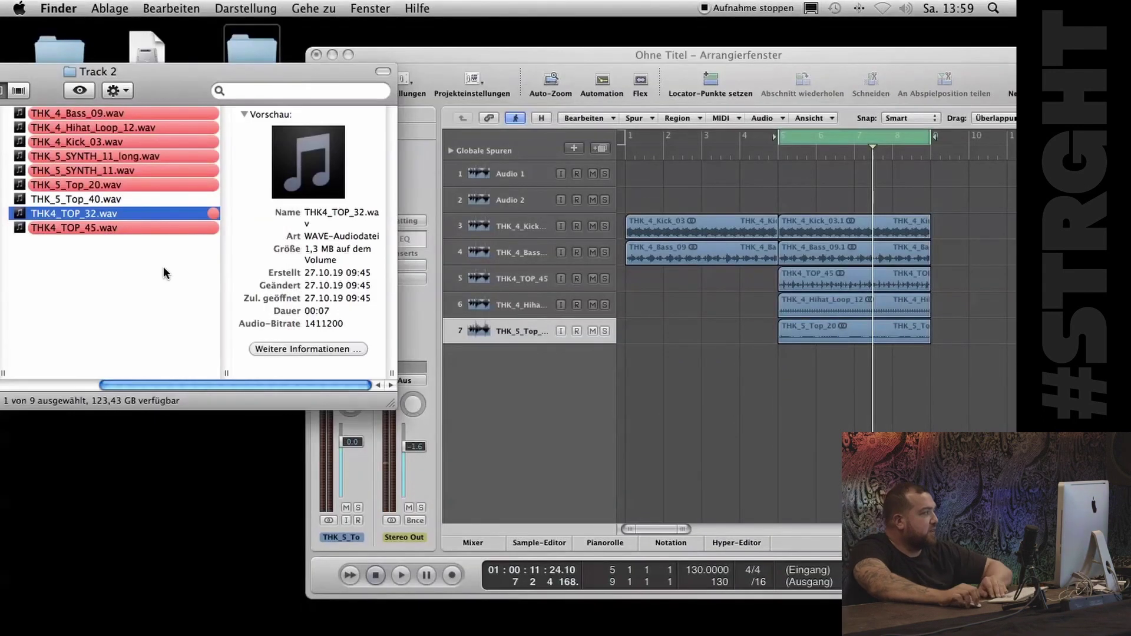
pyautogui.press('space')
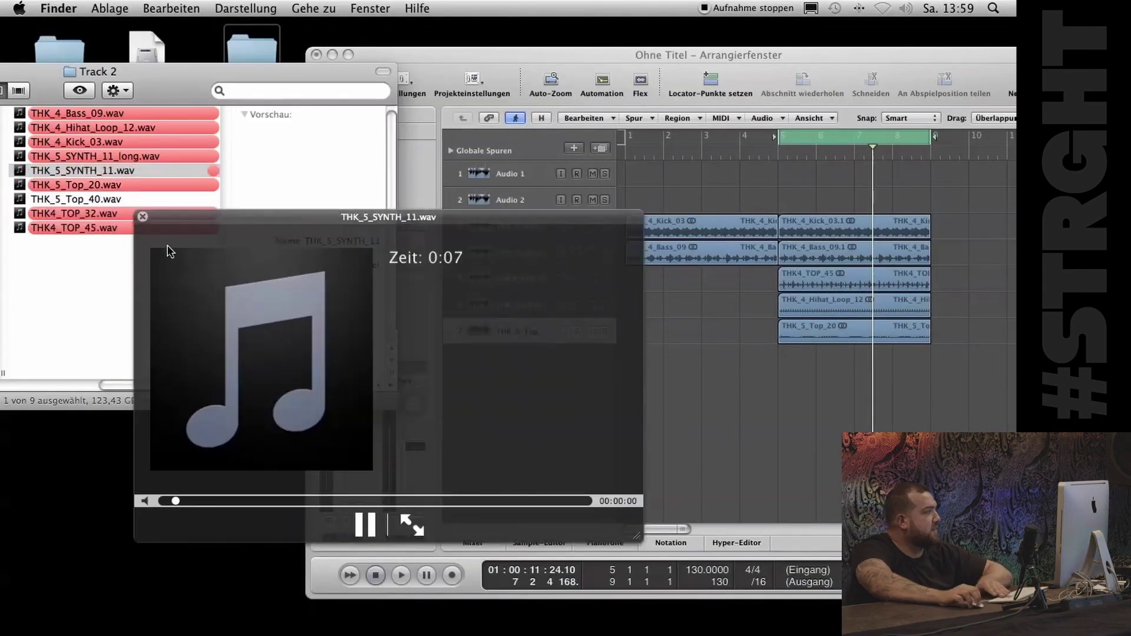
pyautogui.press('Up')
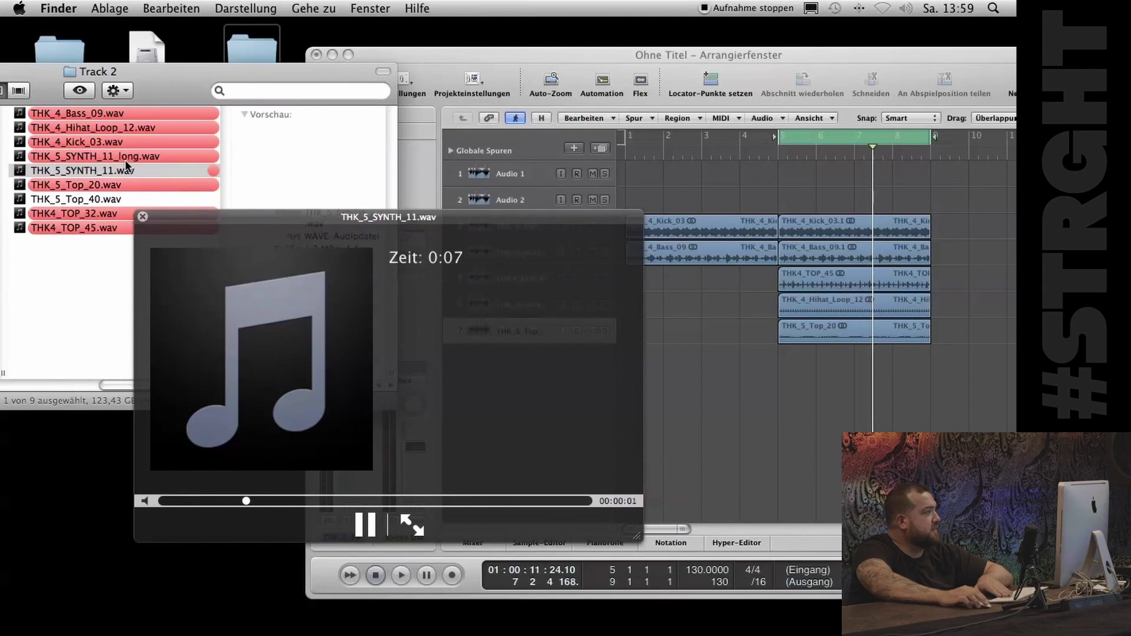
pyautogui.press('Up')
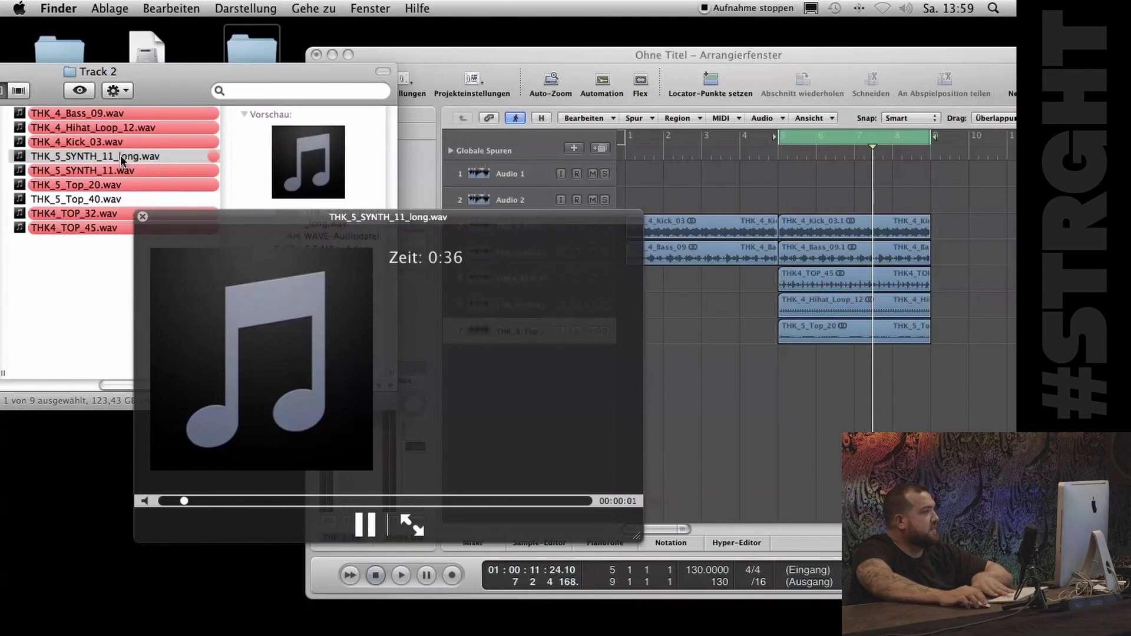
pyautogui.press('space')
# Step: Add THK_5_SYNTH_11_long.wav on a new track at bar 1 and THK_5_SYNTH_11.wav on another new track at bar 5
pyautogui.moveTo(471, 332); pyautogui.dragTo(574, 432)
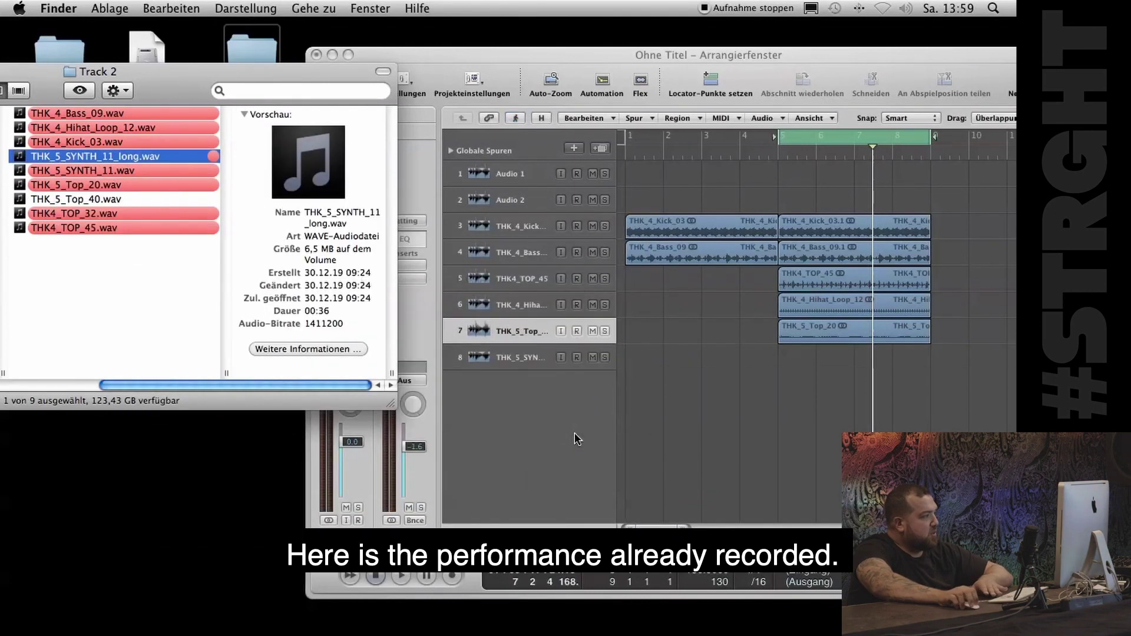
pyautogui.click(759, 422)
pyautogui.press('z')
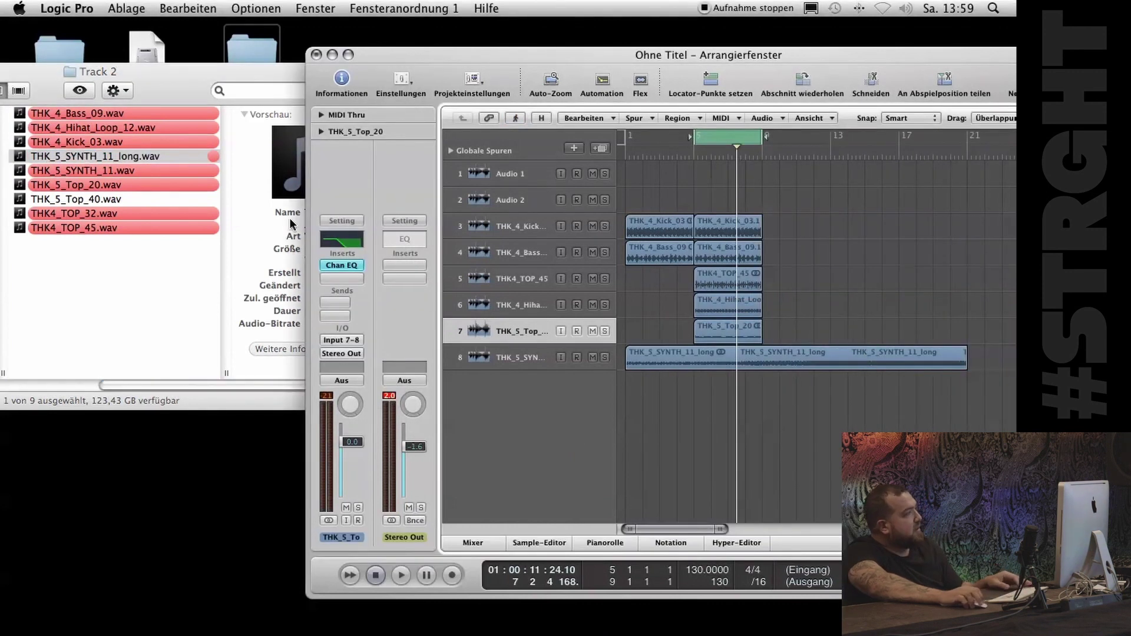
pyautogui.click(135, 172)
pyautogui.moveTo(125, 172); pyautogui.dragTo(695, 427)
# Step: Mute the THK_5_SYNTH_11_long track and move it to the first place in the track list
pyautogui.click(520, 365)
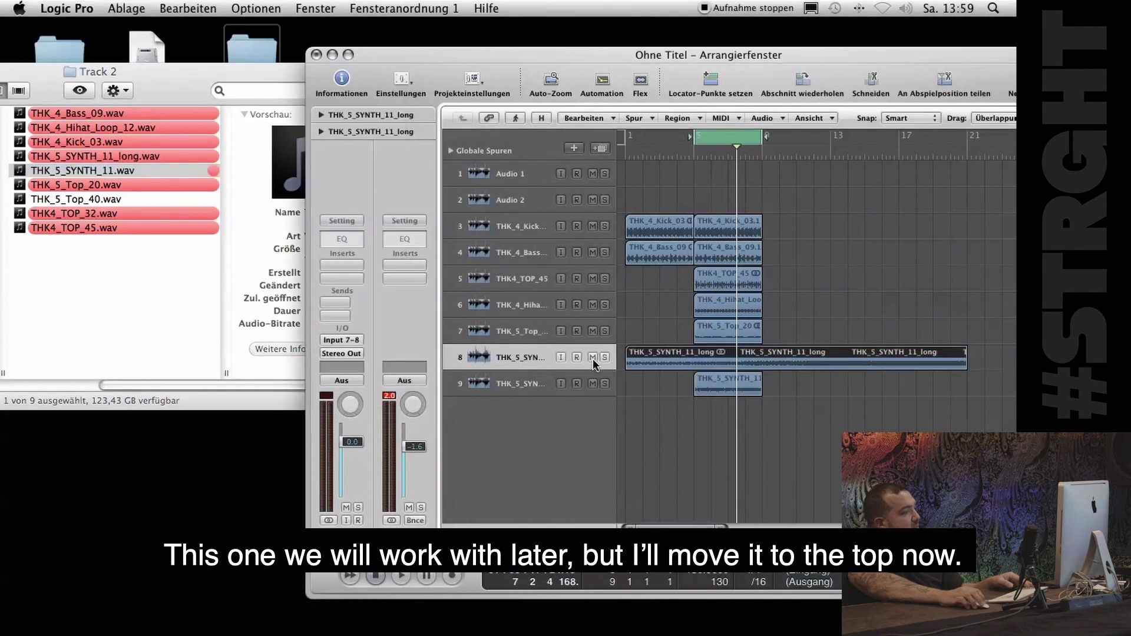
pyautogui.click(592, 358)
pyautogui.moveTo(528, 357); pyautogui.dragTo(529, 174)
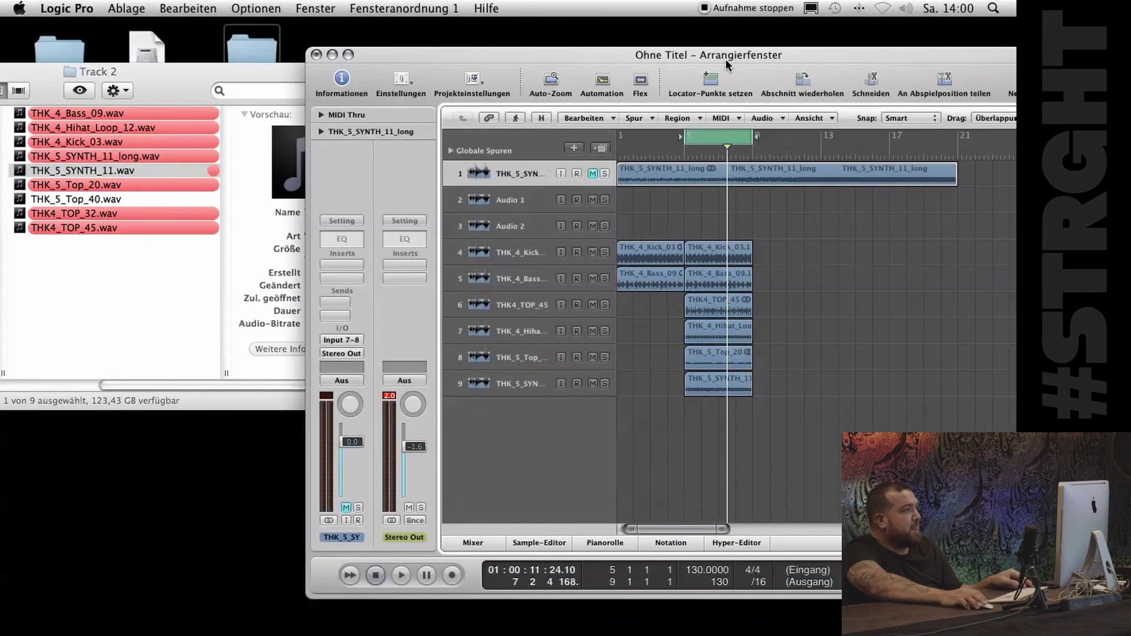
# Step: Enlarge the arrangement window and colour the THK_4_Kick_03.1 region black, moving the colour palette clear of the regions
pyautogui.doubleClick(373, 58)
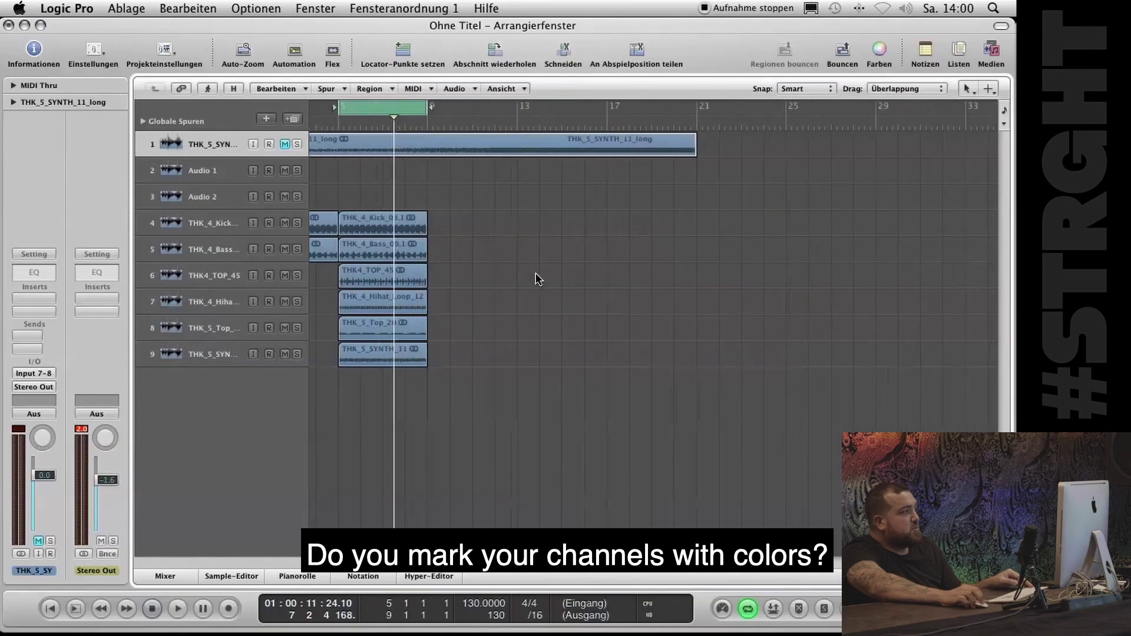
pyautogui.hotkey('ctrl', 'Right')
pyautogui.hotkey('ctrl', 'Right')
pyautogui.hotkey('ctrl', 'Right')
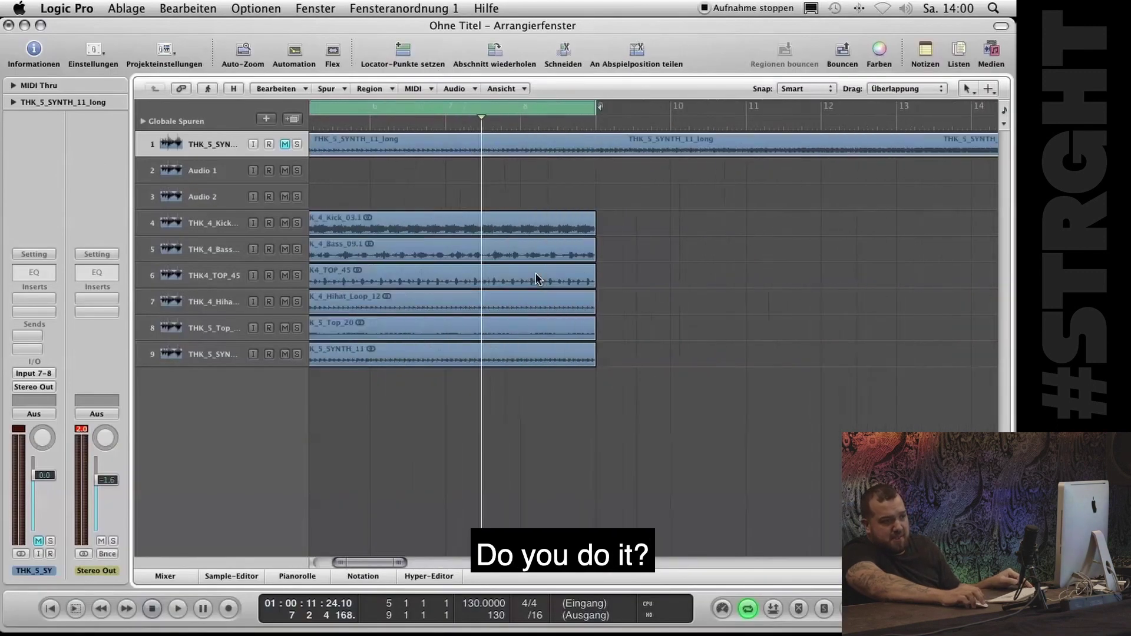
pyautogui.hscroll(-3, 536, 277)
pyautogui.click(631, 229)
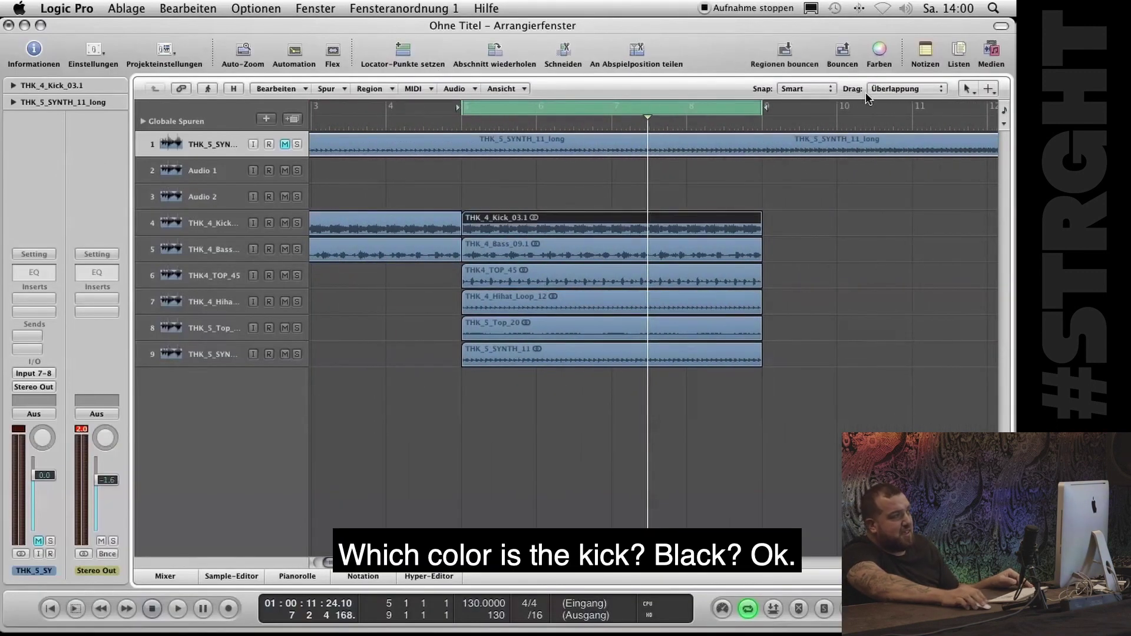
pyautogui.click(879, 52)
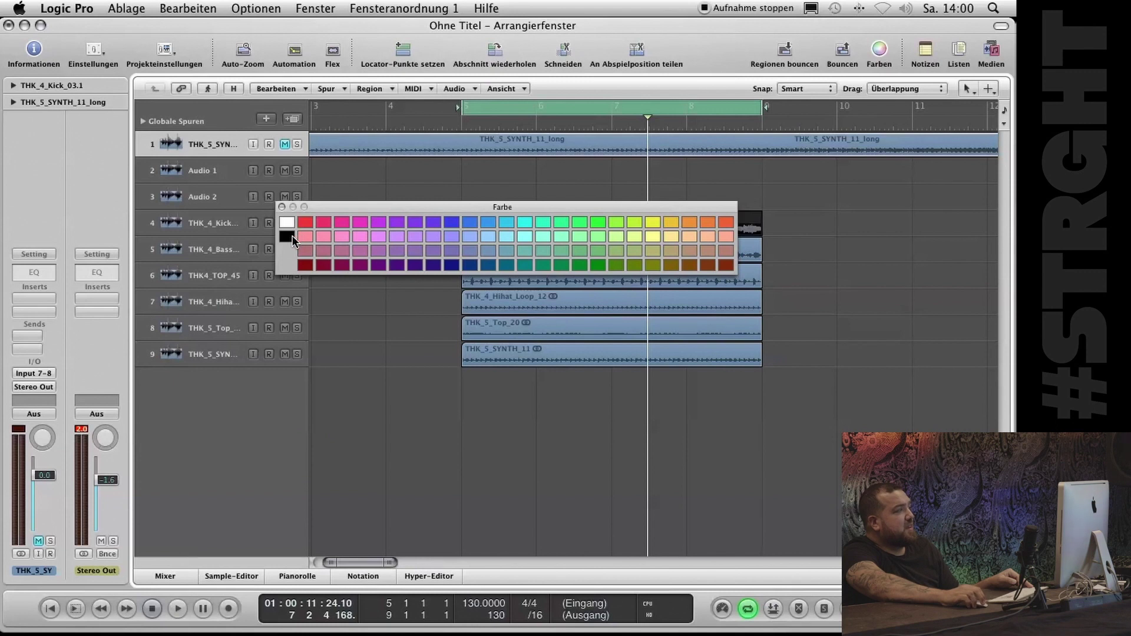
pyautogui.moveTo(284, 206); pyautogui.dragTo(310, 398)
# Step: Colour the THK_4_Bass_09.1 region bright red
pyautogui.keyDown('shift'); pyautogui.click(601, 252); pyautogui.keyUp('shift')
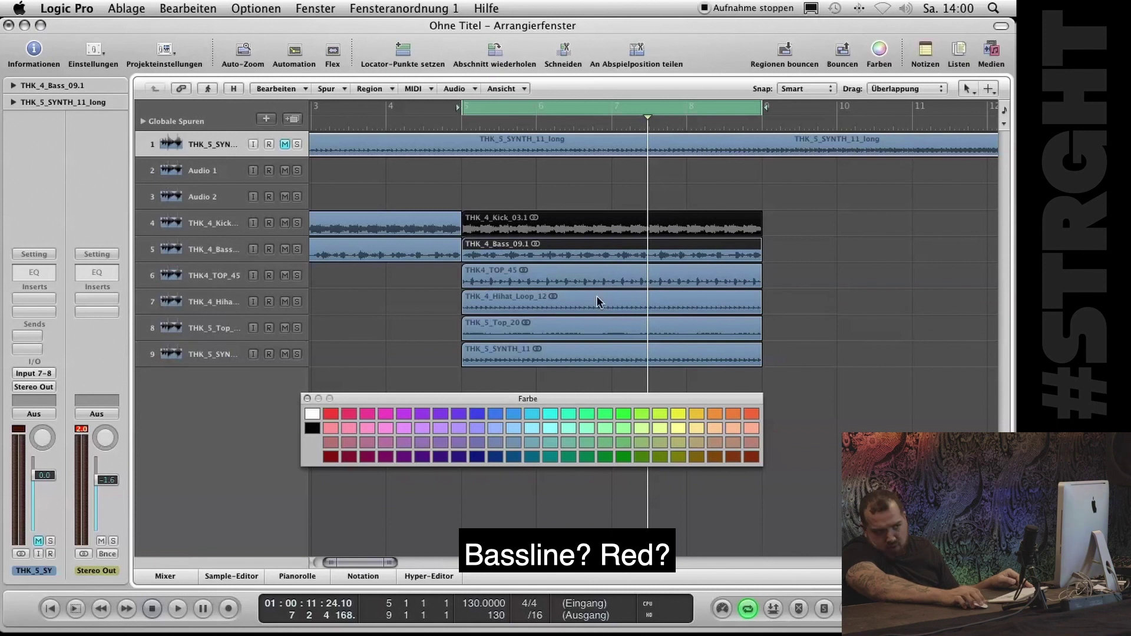
pyautogui.hscroll(1, 551, 383)
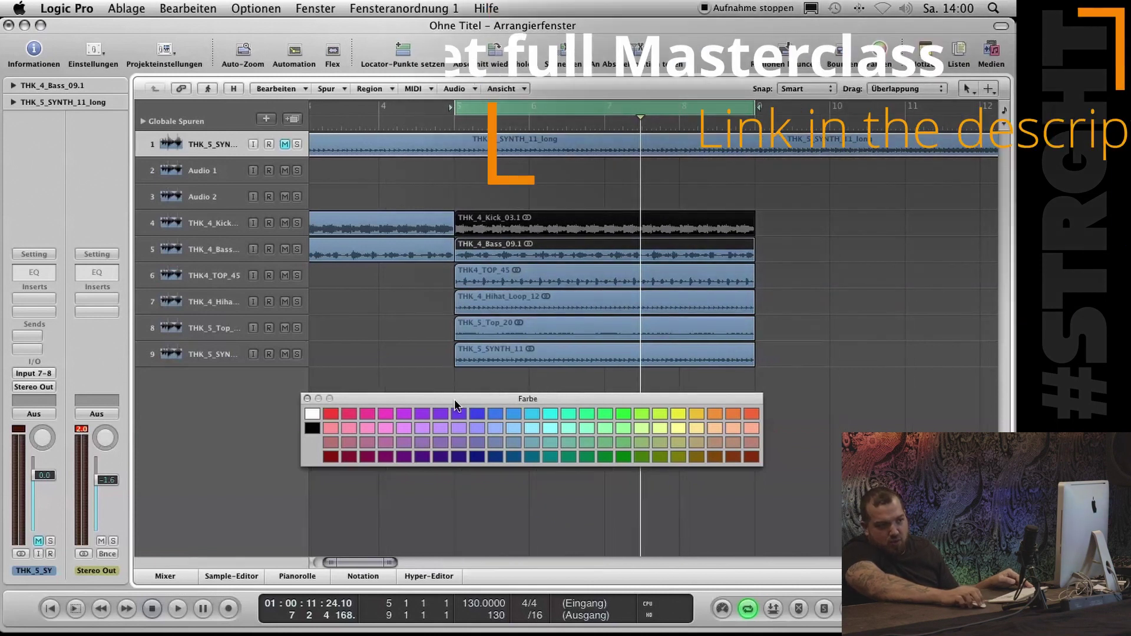
pyautogui.click(332, 414)
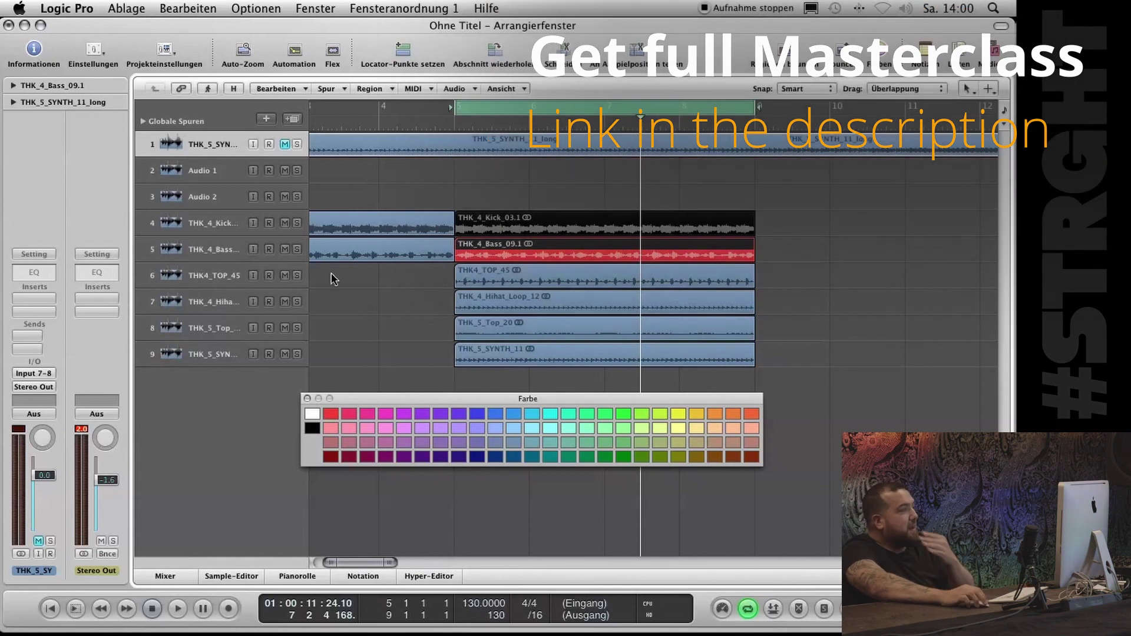
pyautogui.click(297, 276)
pyautogui.press('space')
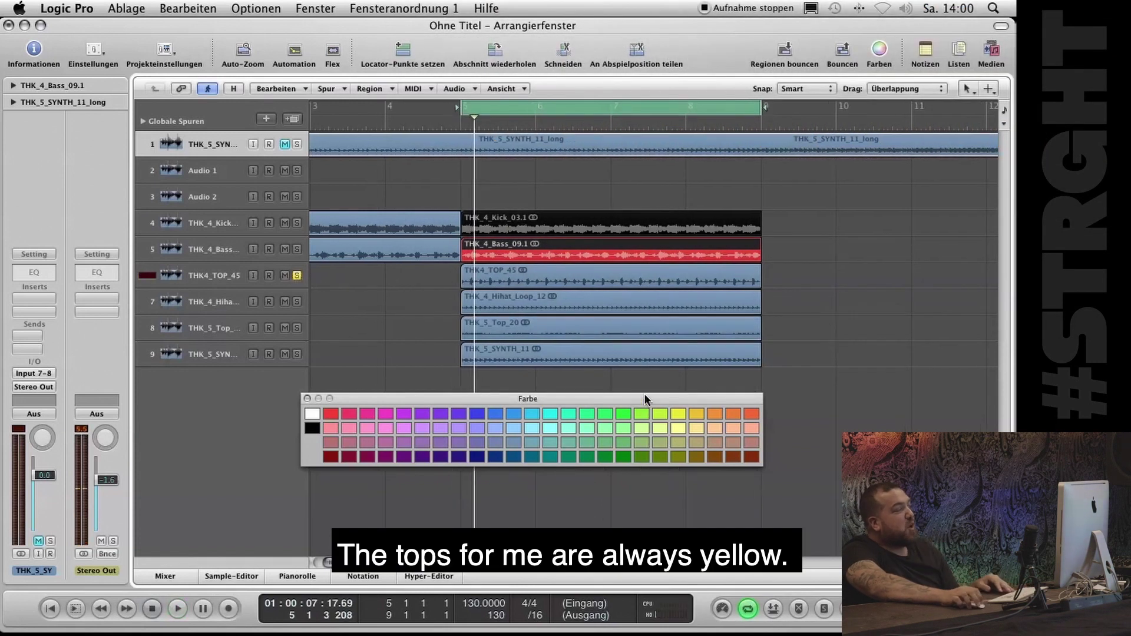
pyautogui.click(681, 413)
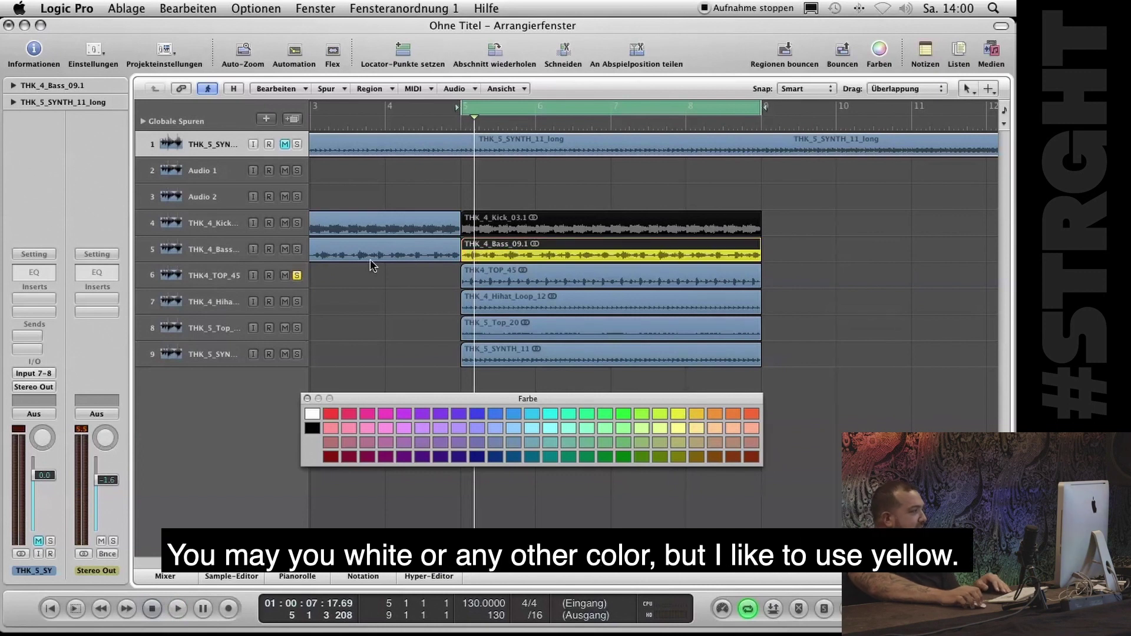
pyautogui.click(296, 291)
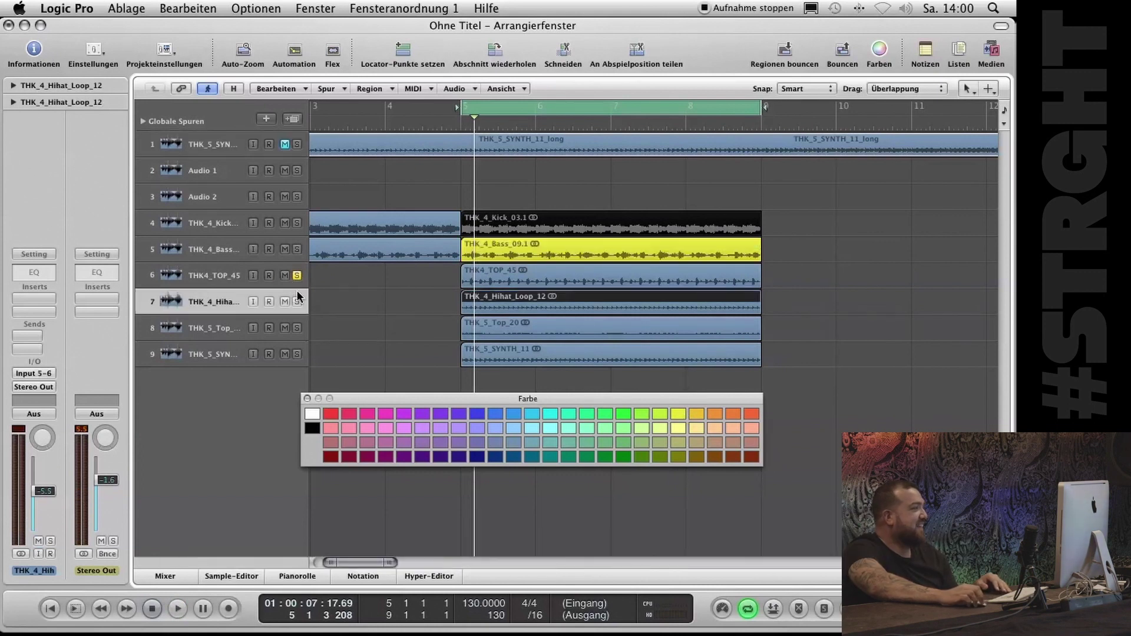
pyautogui.click(235, 245)
pyautogui.click(331, 416)
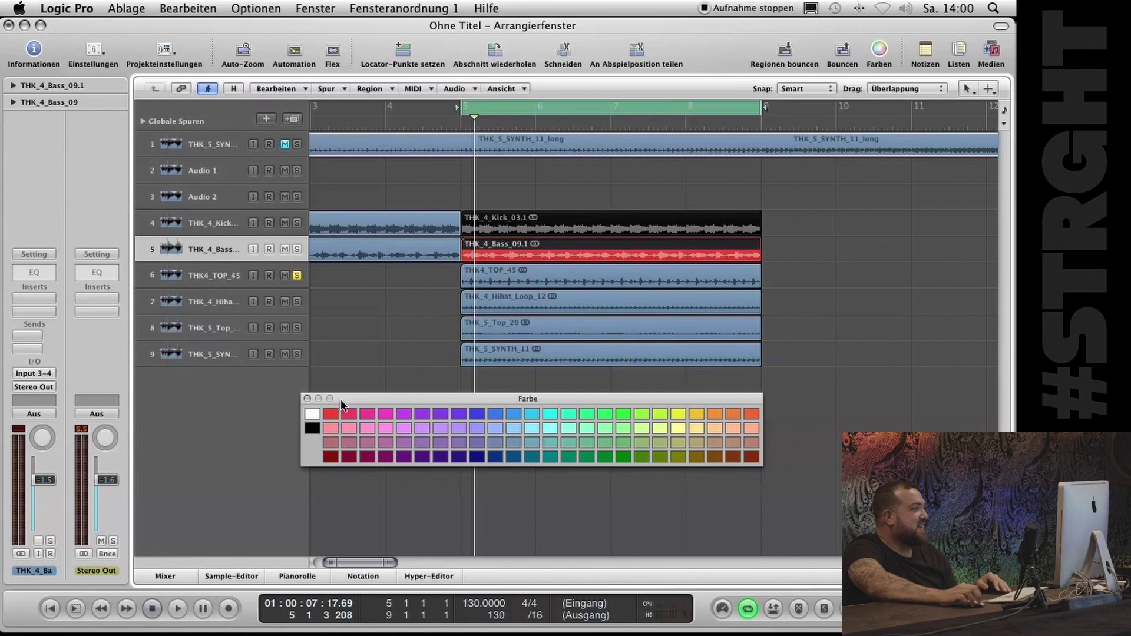
# Step: Colour the THK4_TOP_45 region yellow and the THK_4_Hihat_Loop_12 region golden orange, soloing the hi-hat track during playback
pyautogui.click(202, 273)
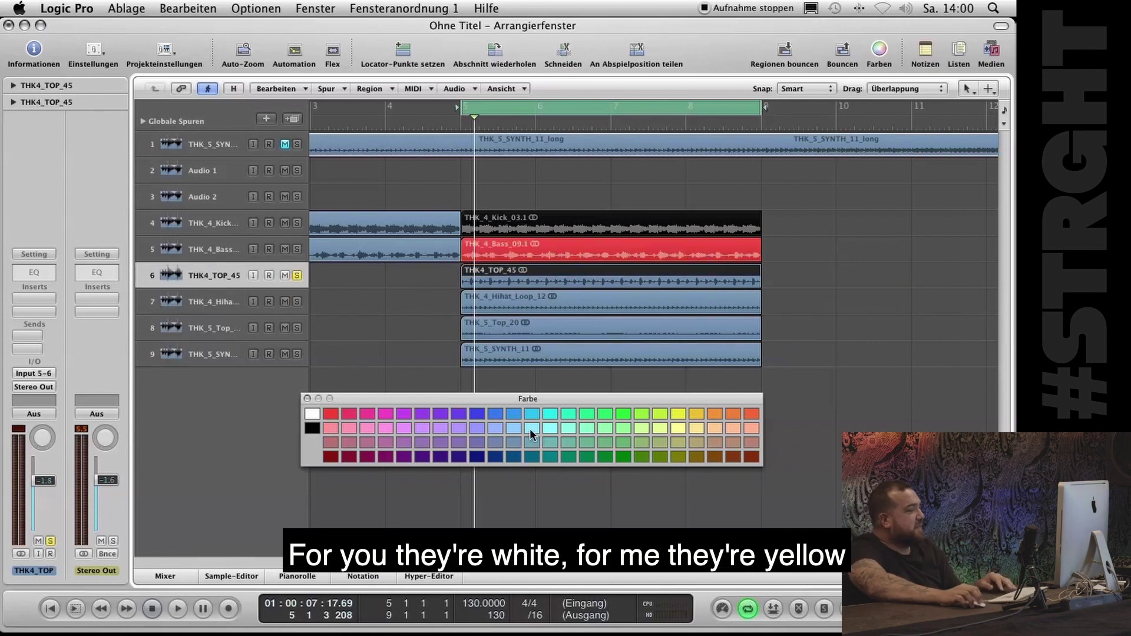
pyautogui.click(678, 414)
pyautogui.click(217, 302)
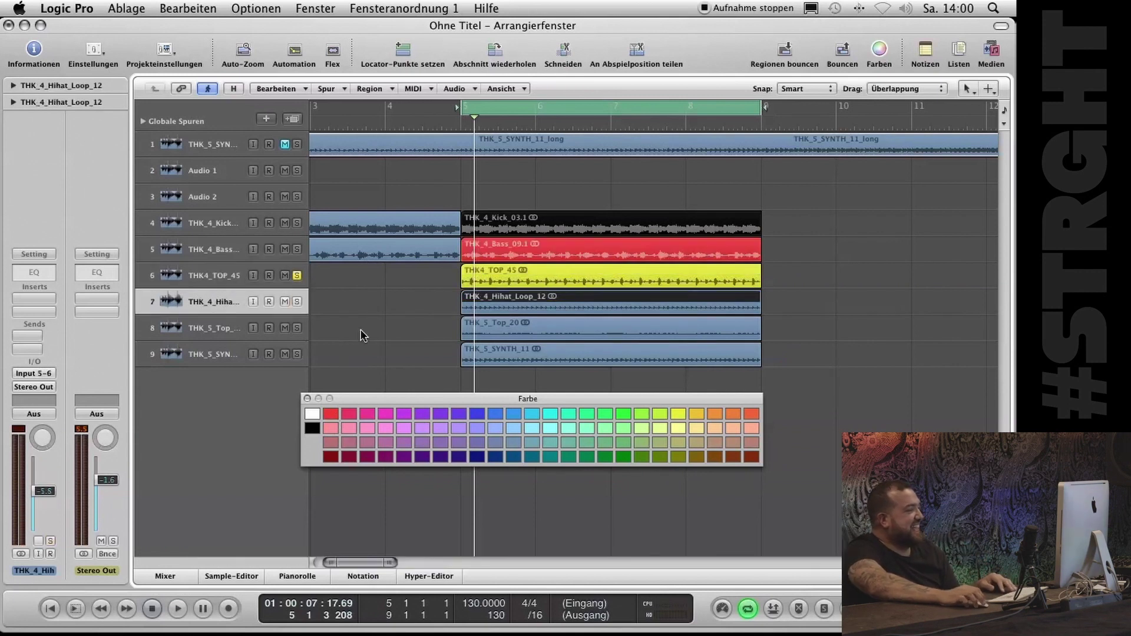
pyautogui.press('space')
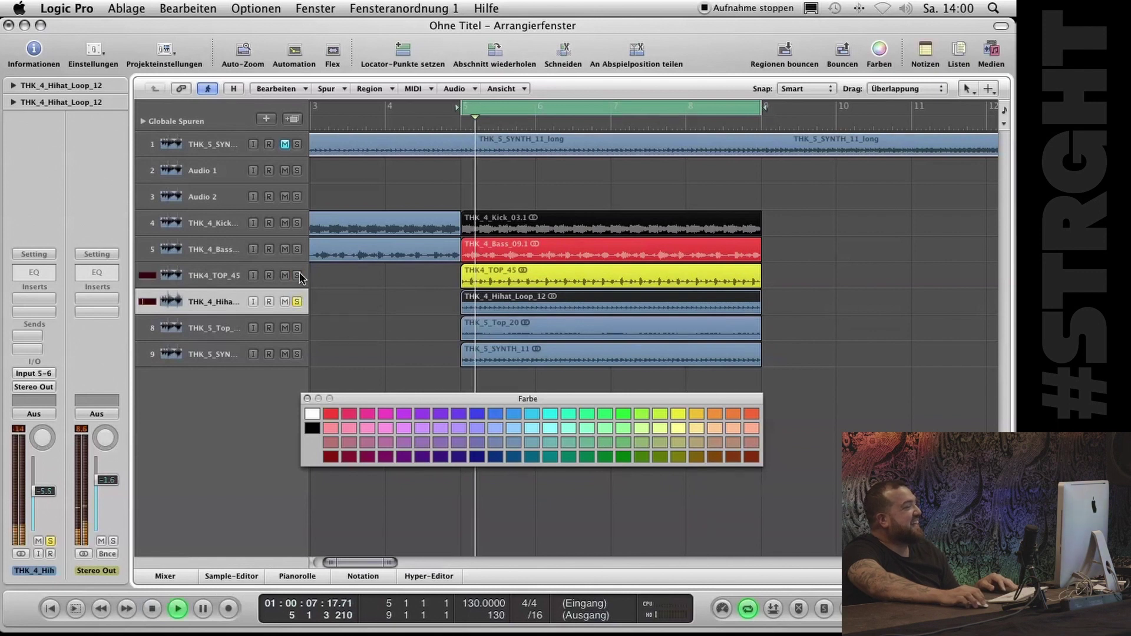
pyautogui.click(696, 414)
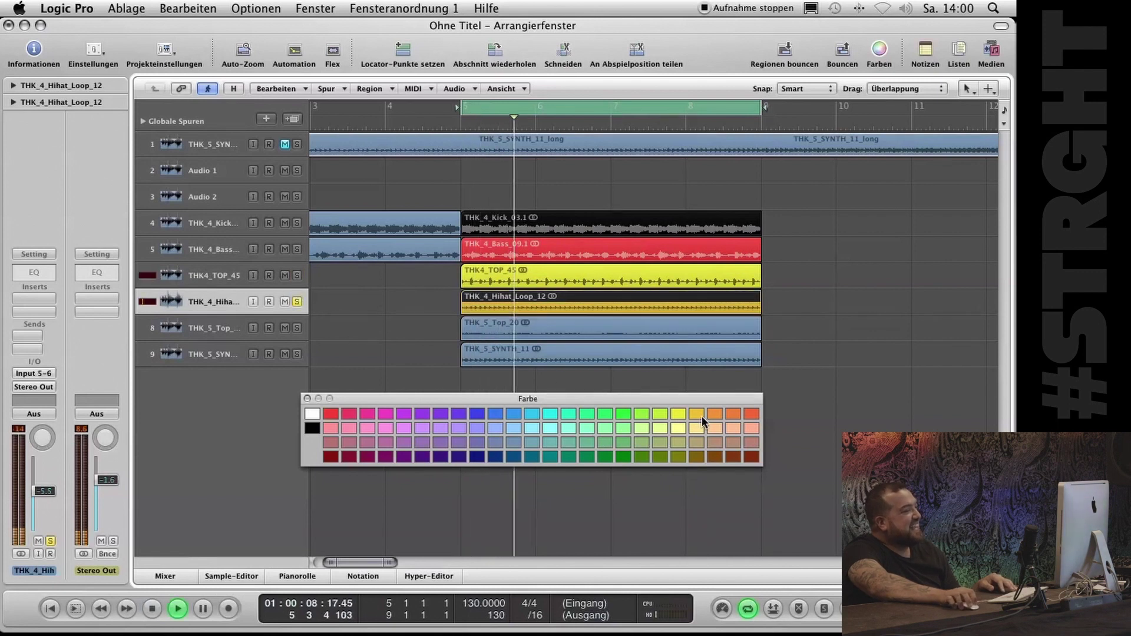
# Step: Colour the THK_5_Top_20 region blue and move its track directly below the long synth track
pyautogui.click(297, 301)
pyautogui.click(217, 331)
pyautogui.click(496, 414)
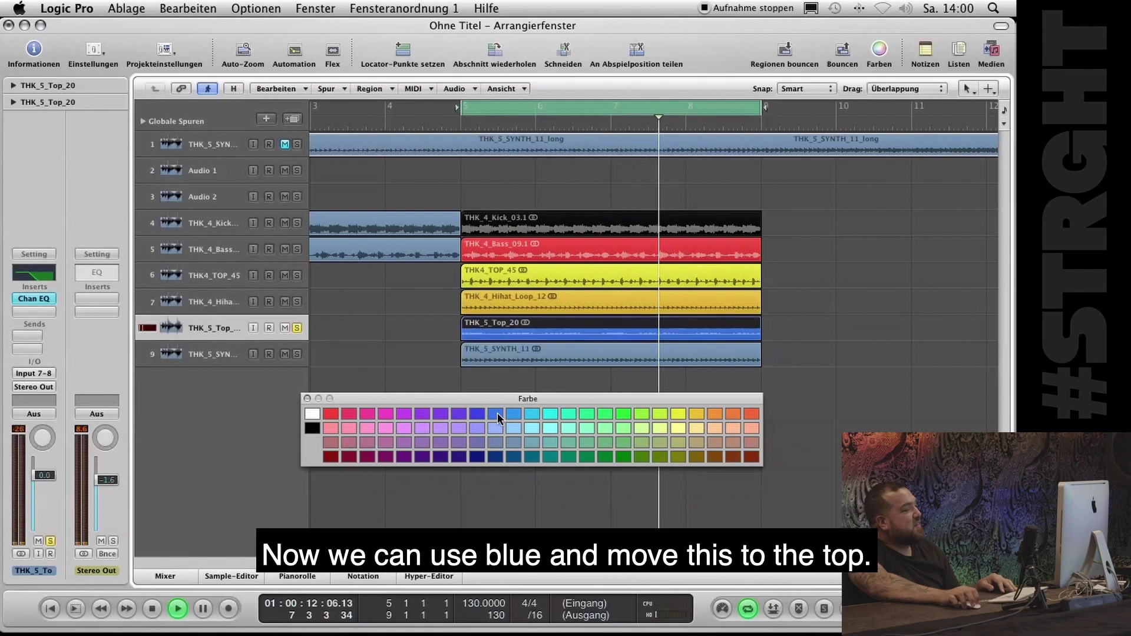
pyautogui.moveTo(200, 322); pyautogui.dragTo(200, 171)
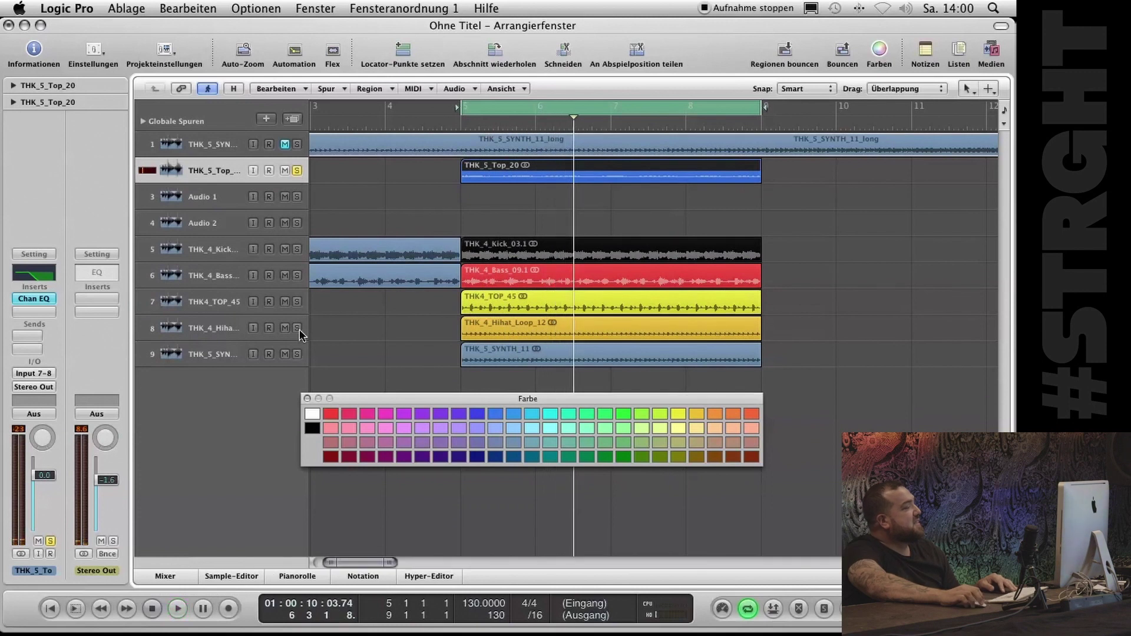
# Step: Solo the THK_5_SYNTH_11 track, colour its region green, and close the colour palette
pyautogui.press('space')
pyautogui.click(297, 354)
pyautogui.click(237, 354)
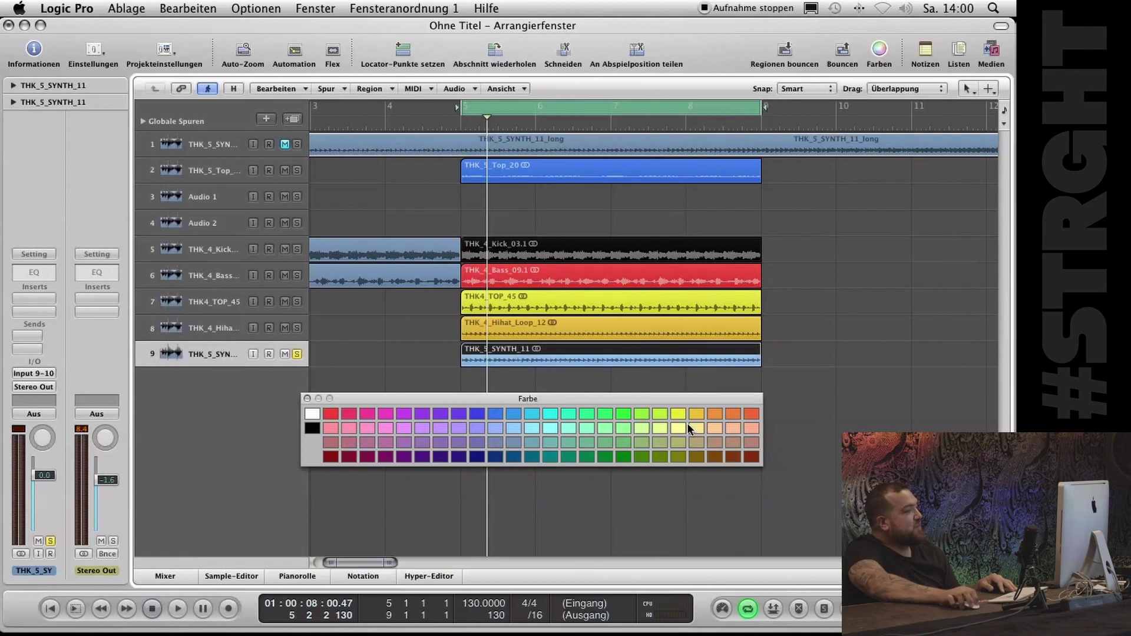
pyautogui.click(605, 415)
pyautogui.click(306, 398)
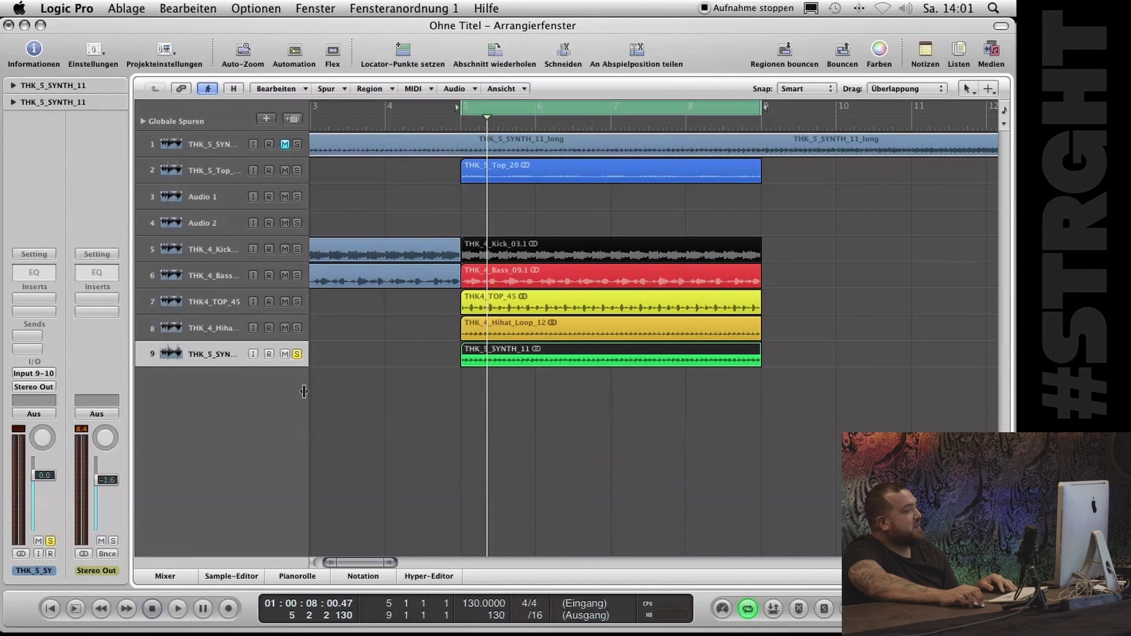
# Step: Create an empty audio track and place it between the hi-hat and THK_5_SYNTH_11 tracks as a spacer
pyautogui.press('super+Left')
pyautogui.press('super+Left')
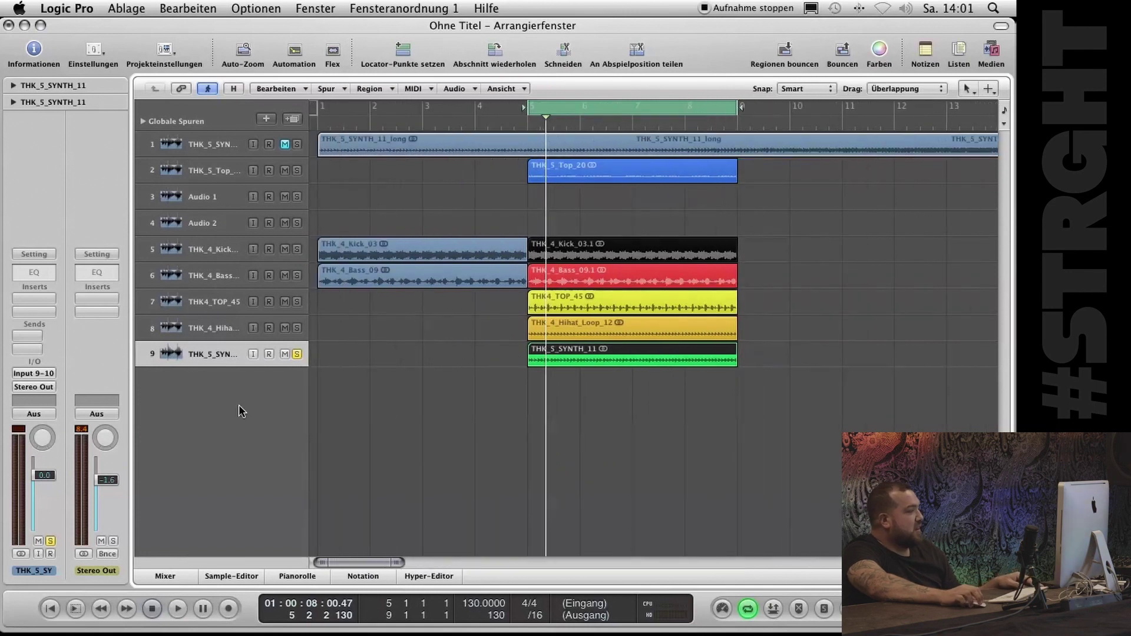
pyautogui.doubleClick(239, 405)
pyautogui.moveTo(233, 363); pyautogui.dragTo(222, 397)
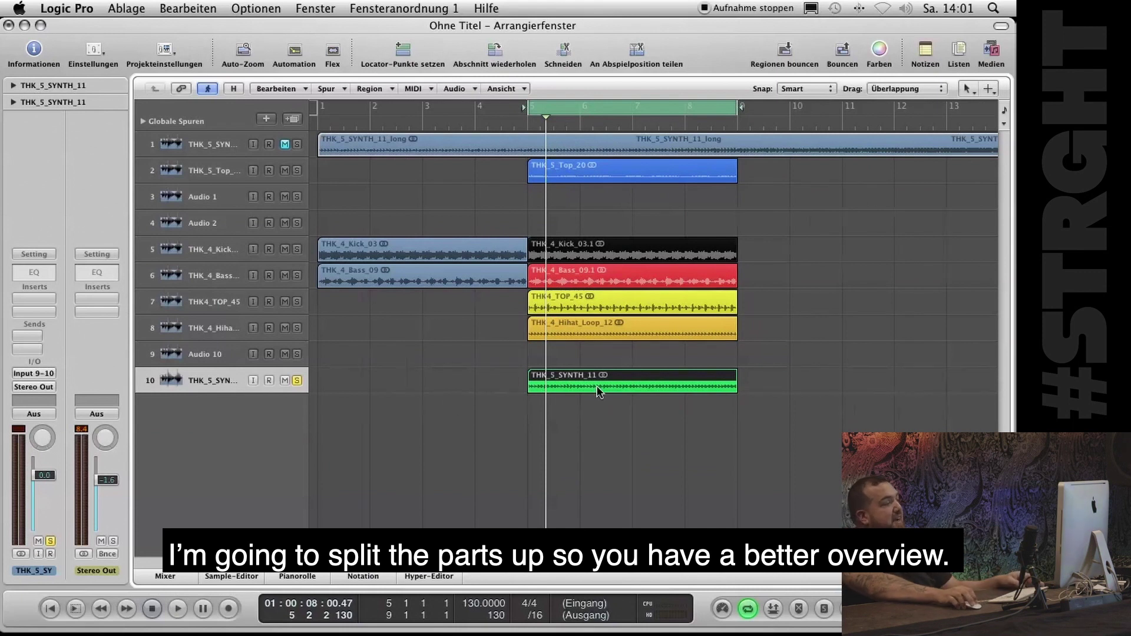
# Step: Add another empty audio track between the bass and THK4_TOP_45 tracks, and delete the kick and bass regions starting at bar 1
pyautogui.press('super+Left')
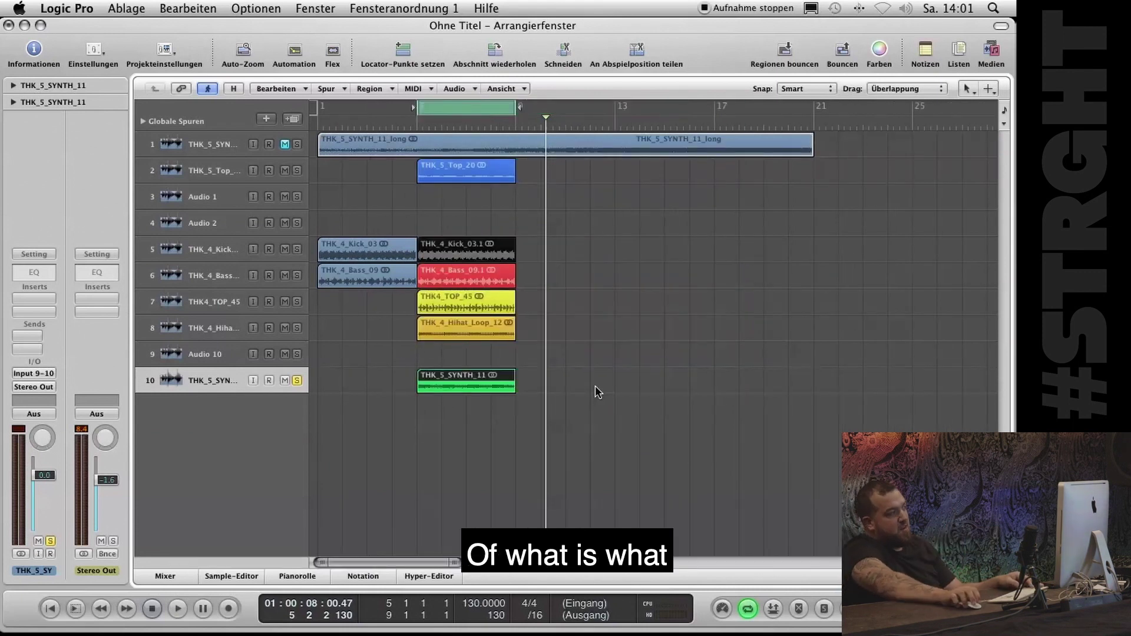
pyautogui.doubleClick(236, 408)
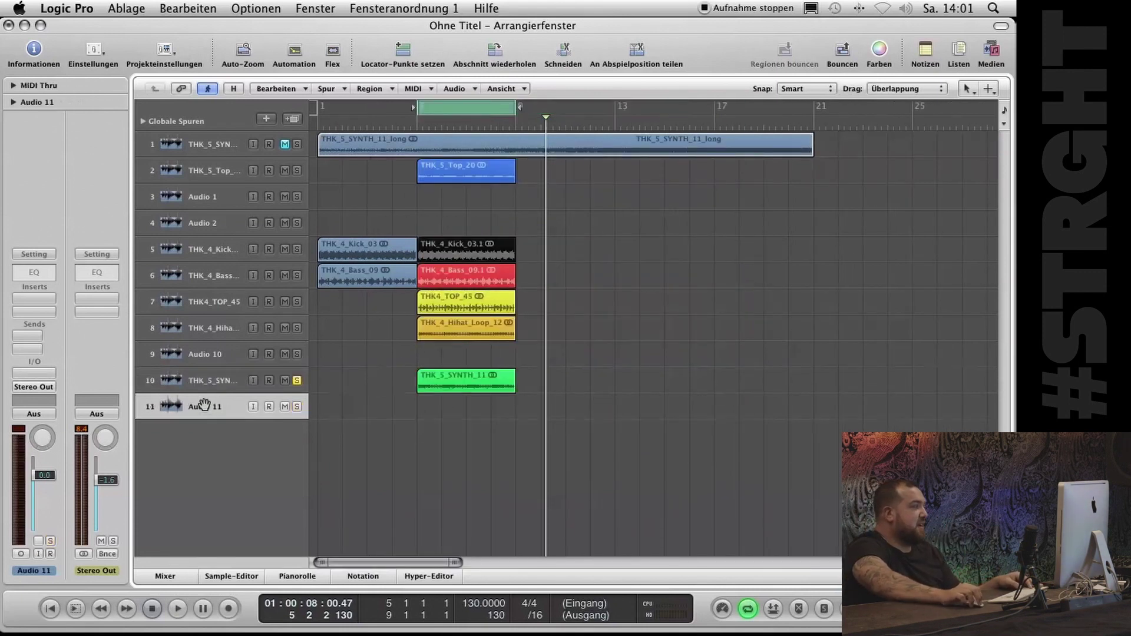
pyautogui.moveTo(203, 405); pyautogui.dragTo(238, 289)
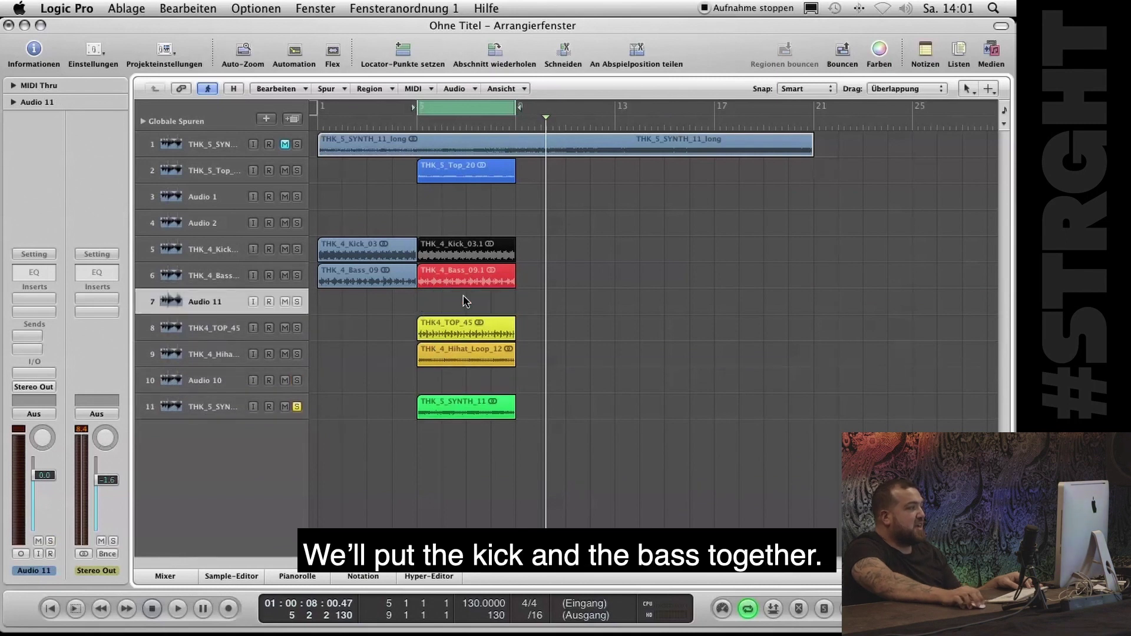
pyautogui.press('Delete')
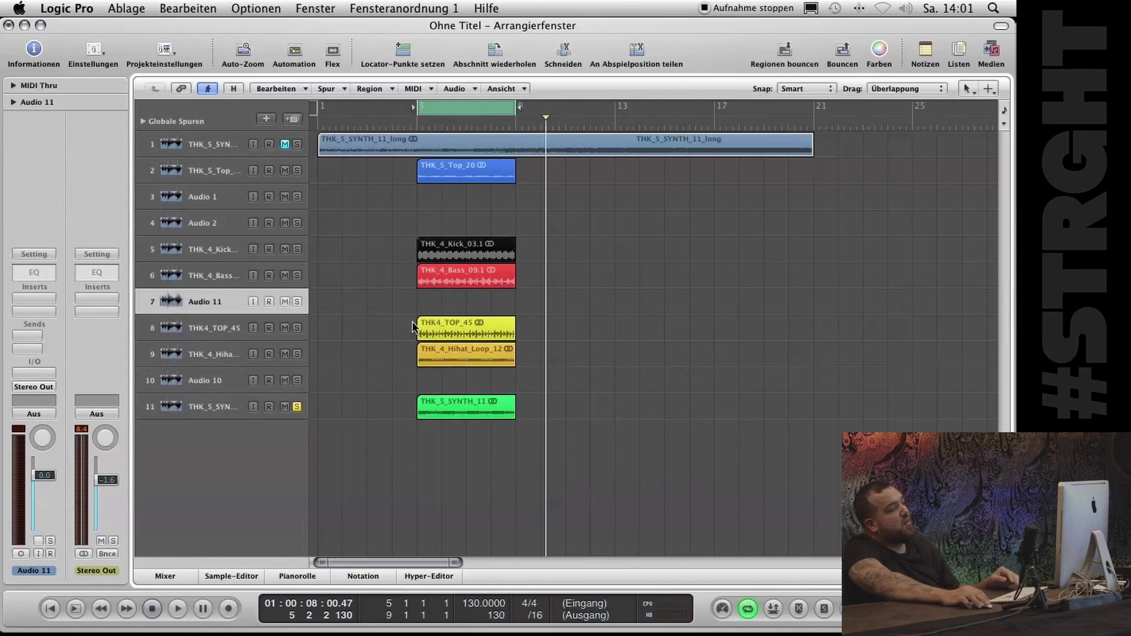
# Step: Colour the THK_5_SYNTH_11_long region green
pyautogui.click(430, 149)
pyautogui.click(879, 51)
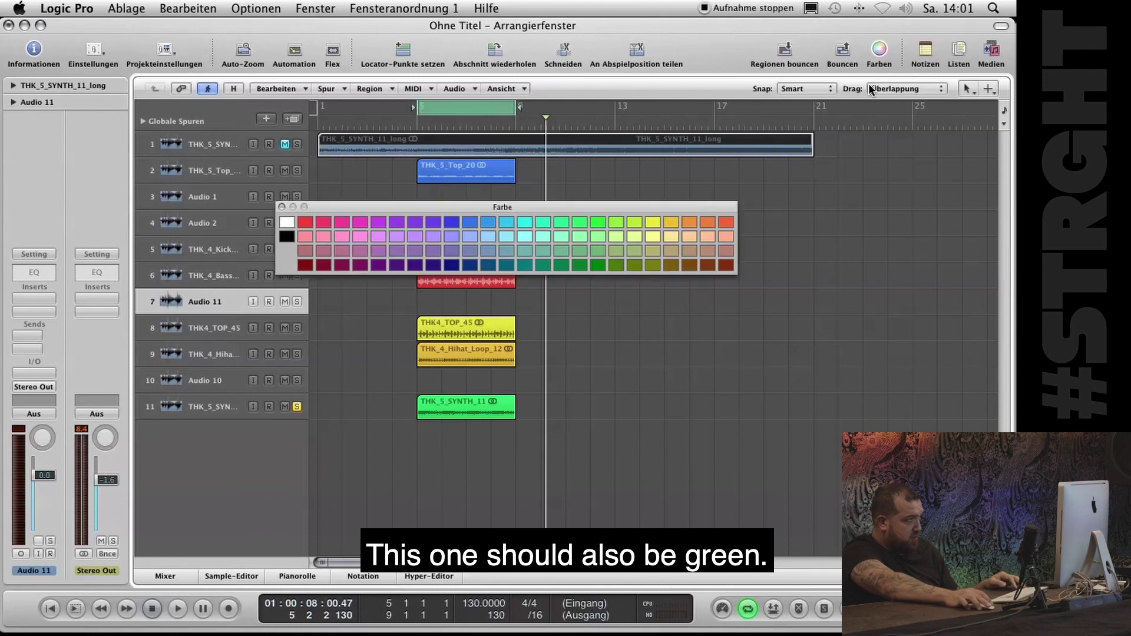
pyautogui.click(602, 219)
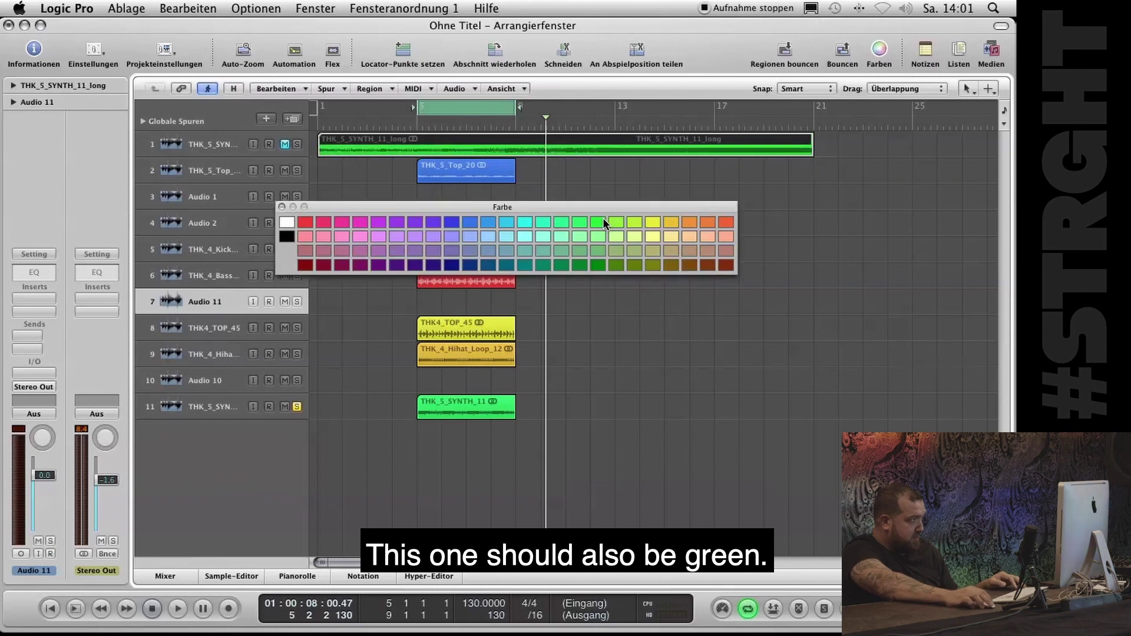
# Step: Close the colour palette, play the loop, and switch the THK_5_SYNTH_11 track from soloed to muted
pyautogui.click(282, 206)
pyautogui.click(365, 236)
pyautogui.press('space')
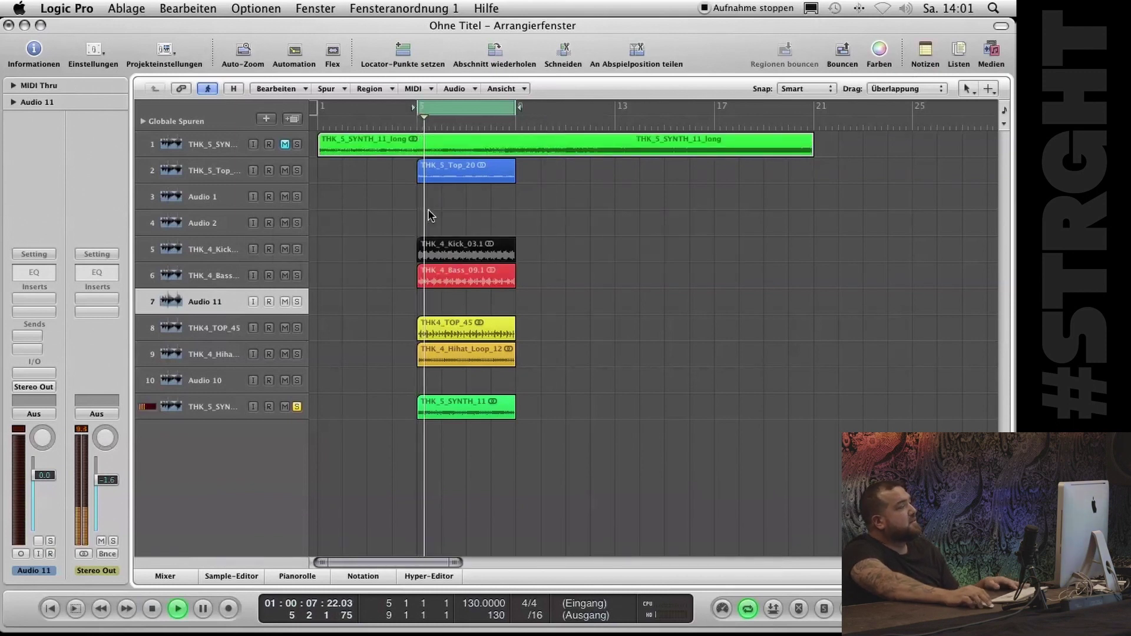
pyautogui.click(297, 406)
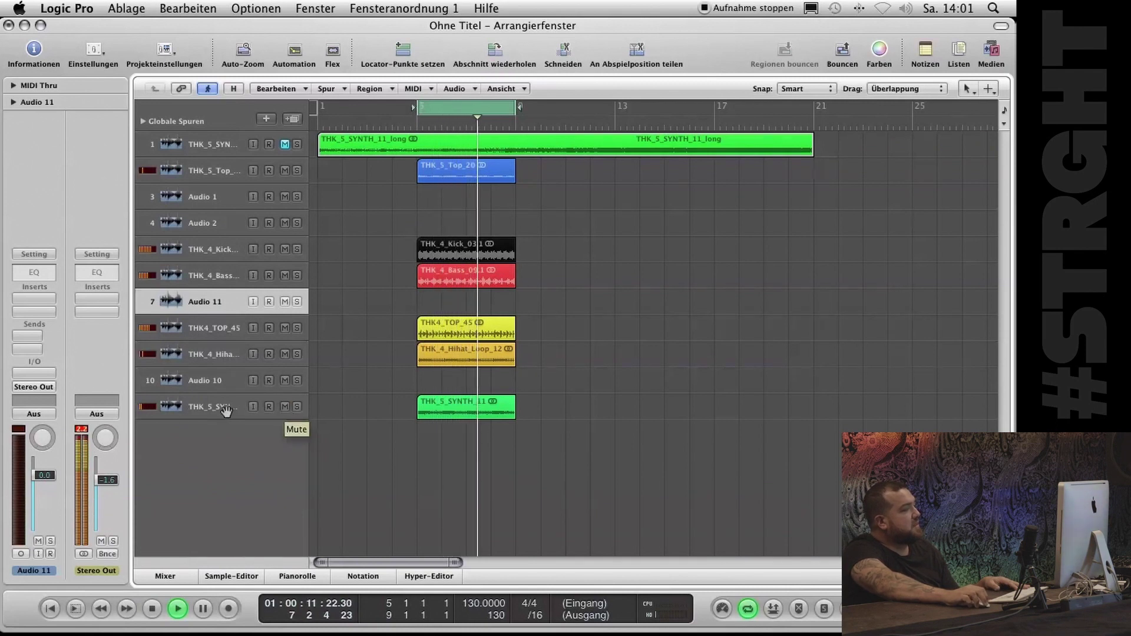
pyautogui.click(284, 406)
pyautogui.press('space')
# Step: Insert a Channel EQ on the THK_5_SYNTH_11 track
pyautogui.click(222, 407)
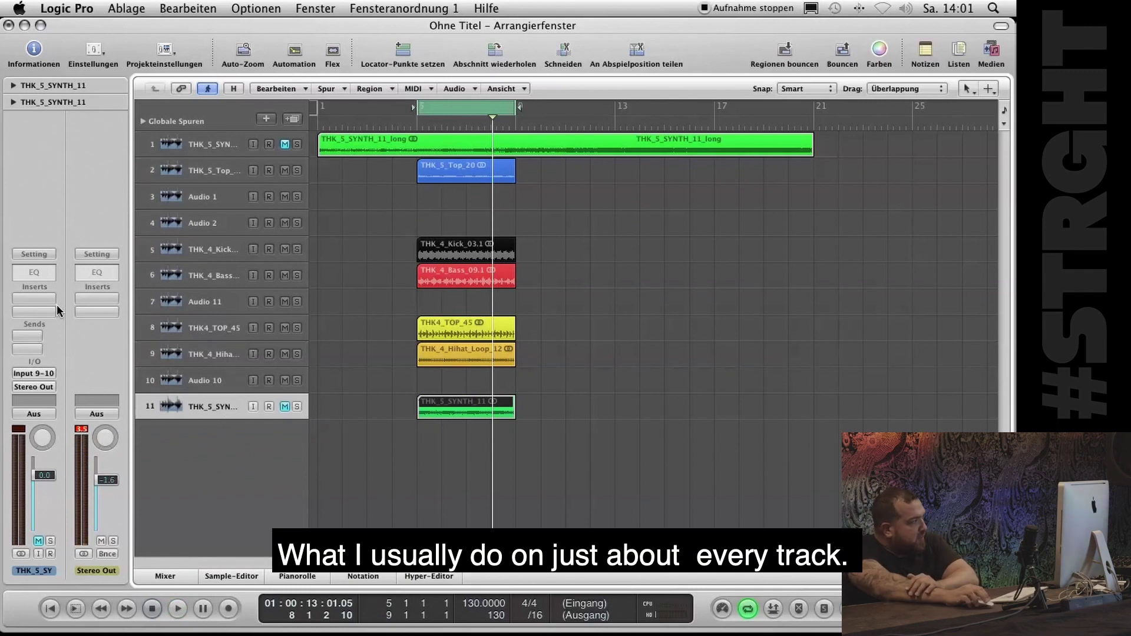
pyautogui.click(41, 297)
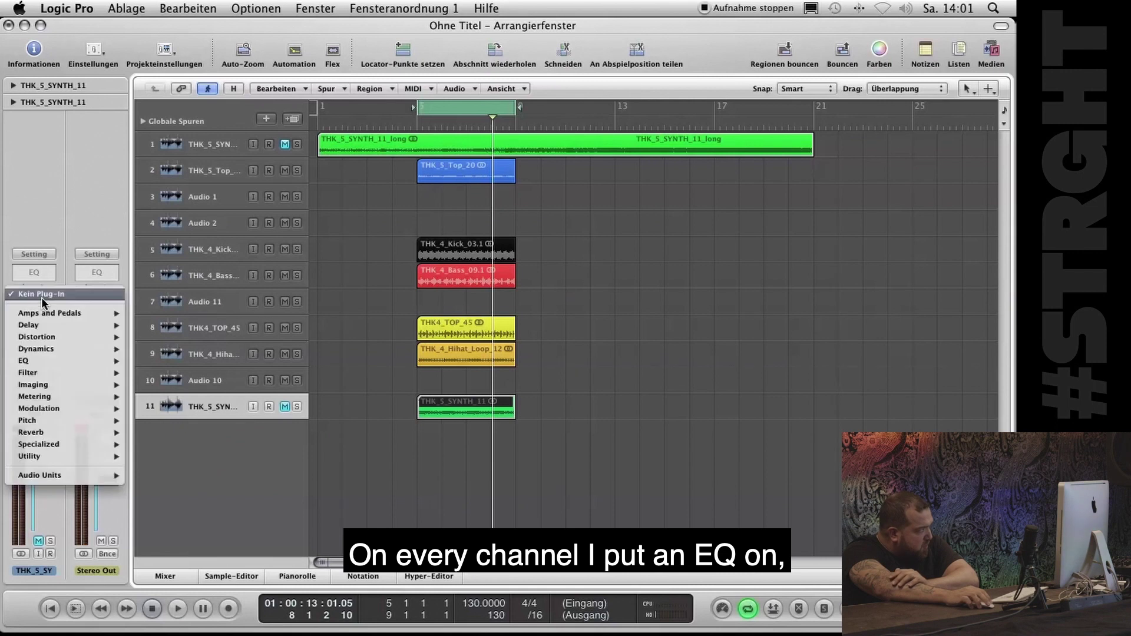
pyautogui.moveTo(88, 361)
pyautogui.click(126, 359)
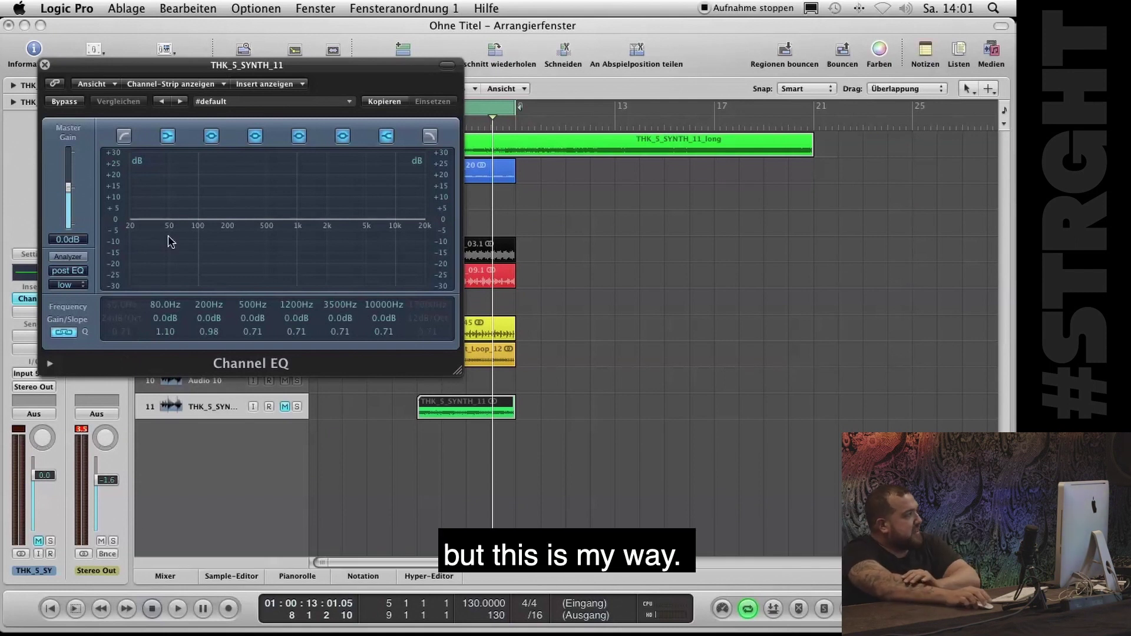
# Step: Unmute THK_5_SYNTH_11 and, during playback, enable its EQ's high cut at 198 Hz with 12 dB/Oct, closing the EQ when done
pyautogui.click(429, 136)
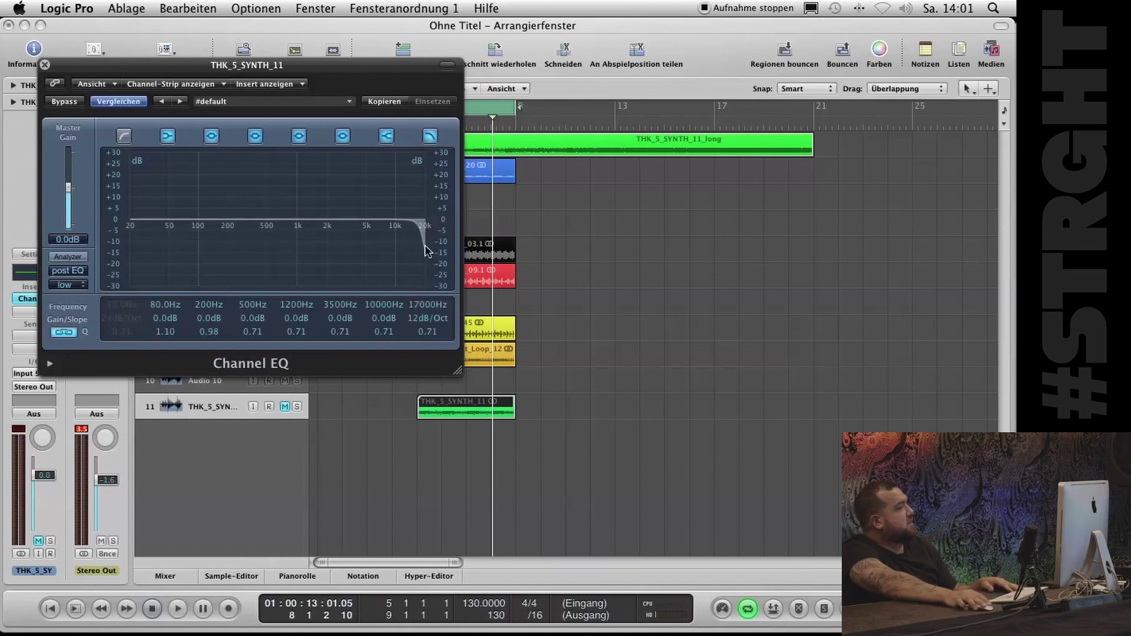
pyautogui.click(285, 406)
pyautogui.press('space')
pyautogui.moveTo(423, 277); pyautogui.dragTo(216, 295)
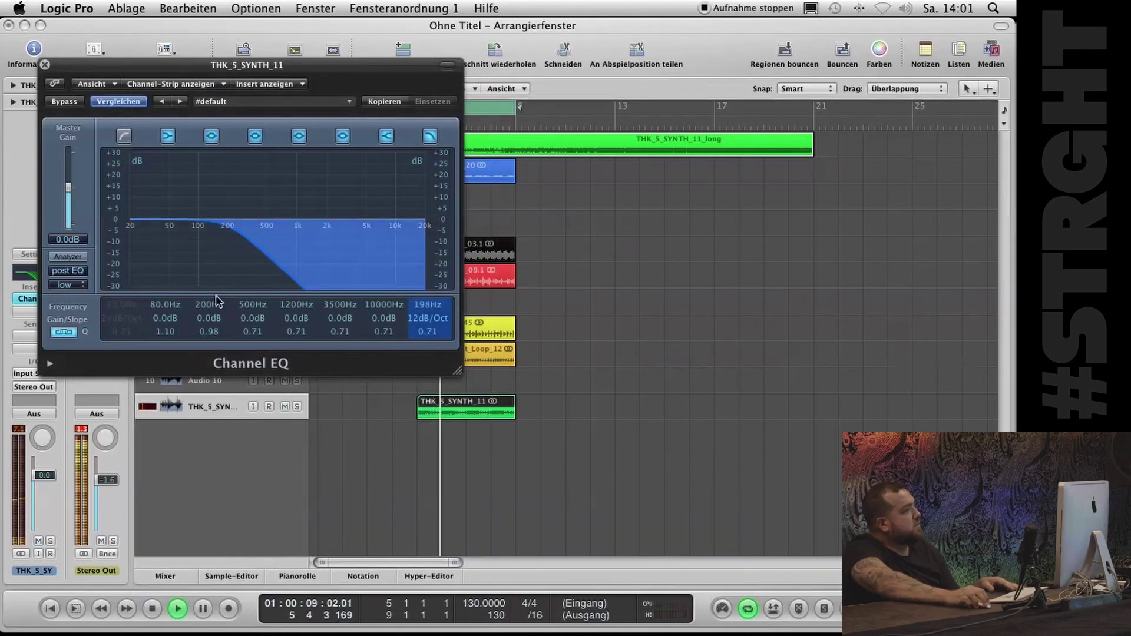
pyautogui.click(45, 65)
# Step: Reduce the arrangement window, switch to Finder and open the SNARE CLAPS sample folder
pyautogui.keyDown('ctrl'); pyautogui.keyDown('alt'); pyautogui.click(400, 294); pyautogui.keyUp('alt'); pyautogui.keyUp('ctrl')
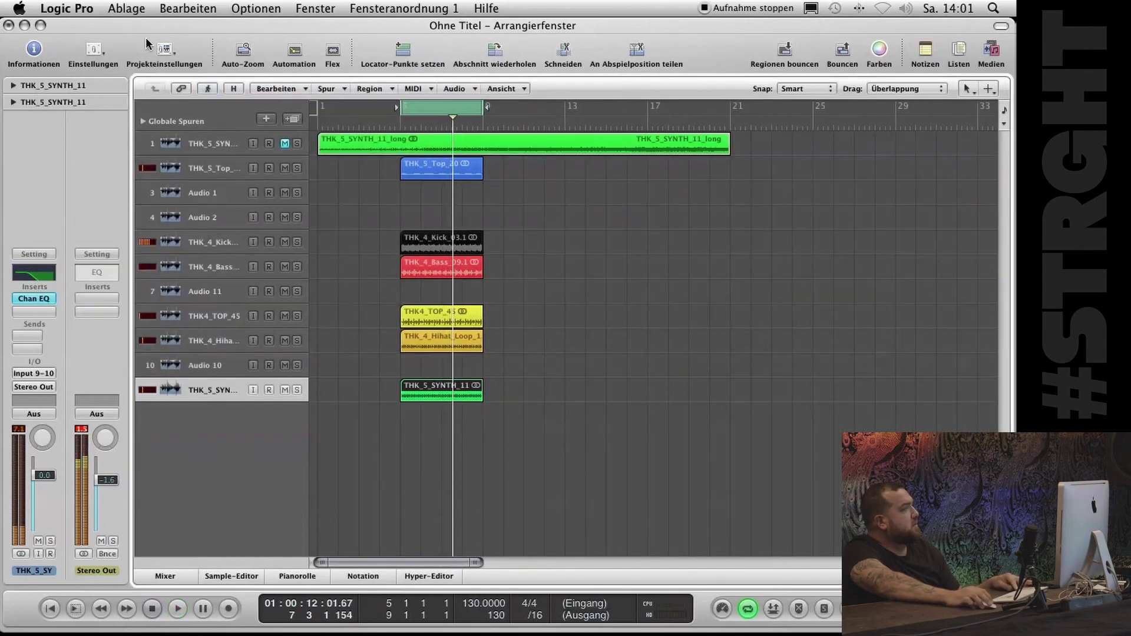
pyautogui.click(40, 25)
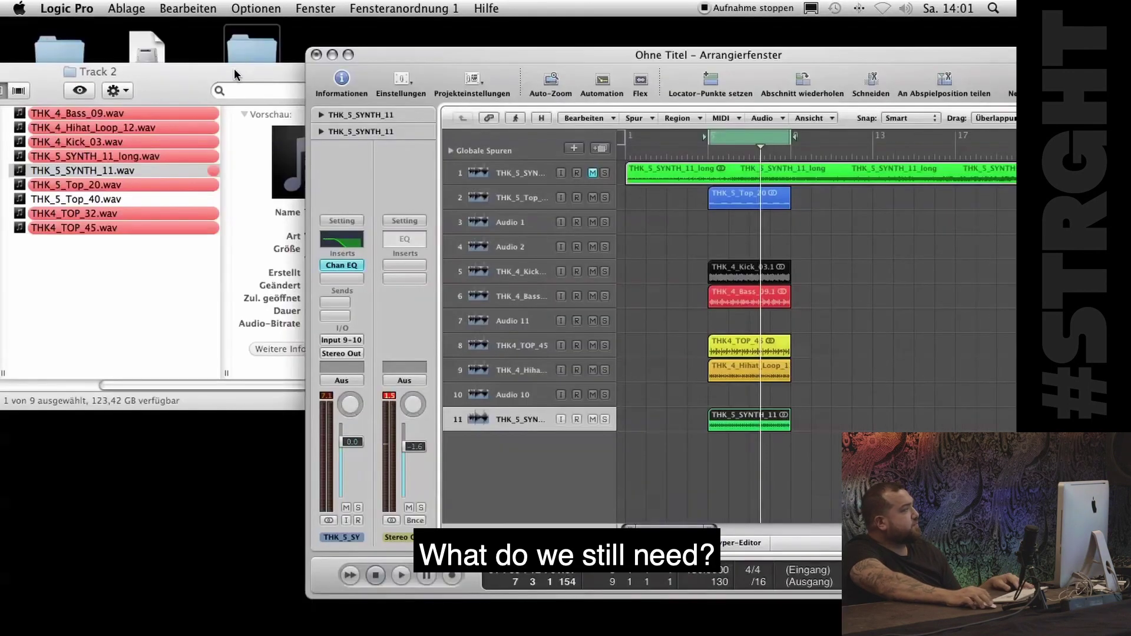
pyautogui.click(298, 74)
pyautogui.moveTo(298, 75); pyautogui.dragTo(430, 75)
pyautogui.hscroll(-5, 275, 247)
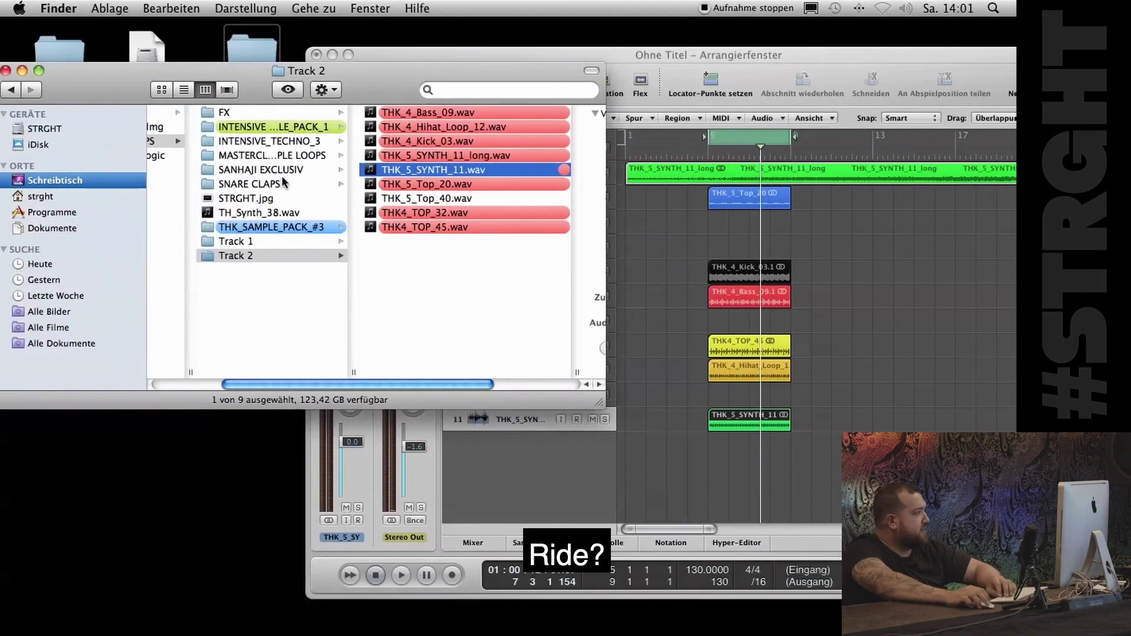
pyautogui.click(277, 241)
pyautogui.click(283, 184)
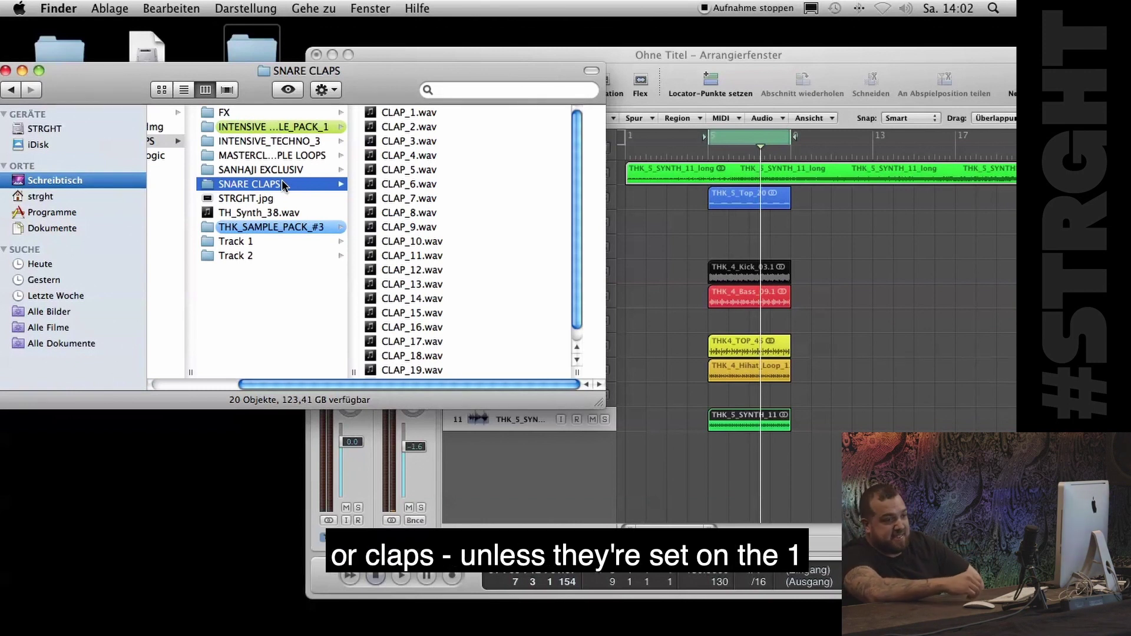
# Step: Audition CLAP_5.wav and import CLAP_4.wav at bar 5 on a new track below THK_5_SYNTH_11
pyautogui.click(461, 170)
pyautogui.press('space')
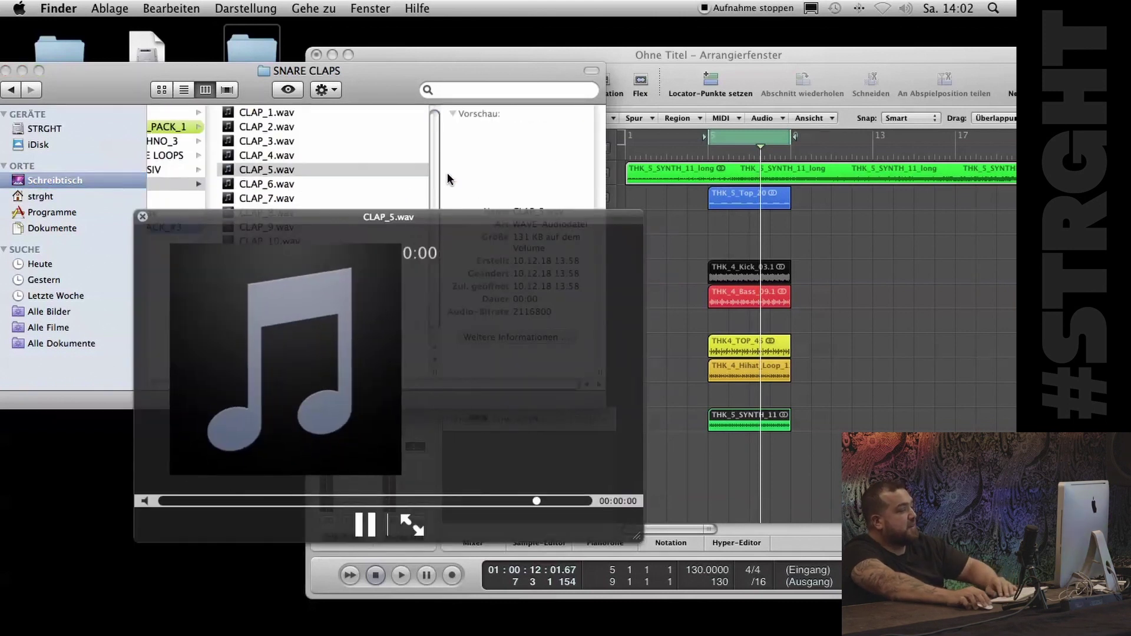
pyautogui.click(283, 156)
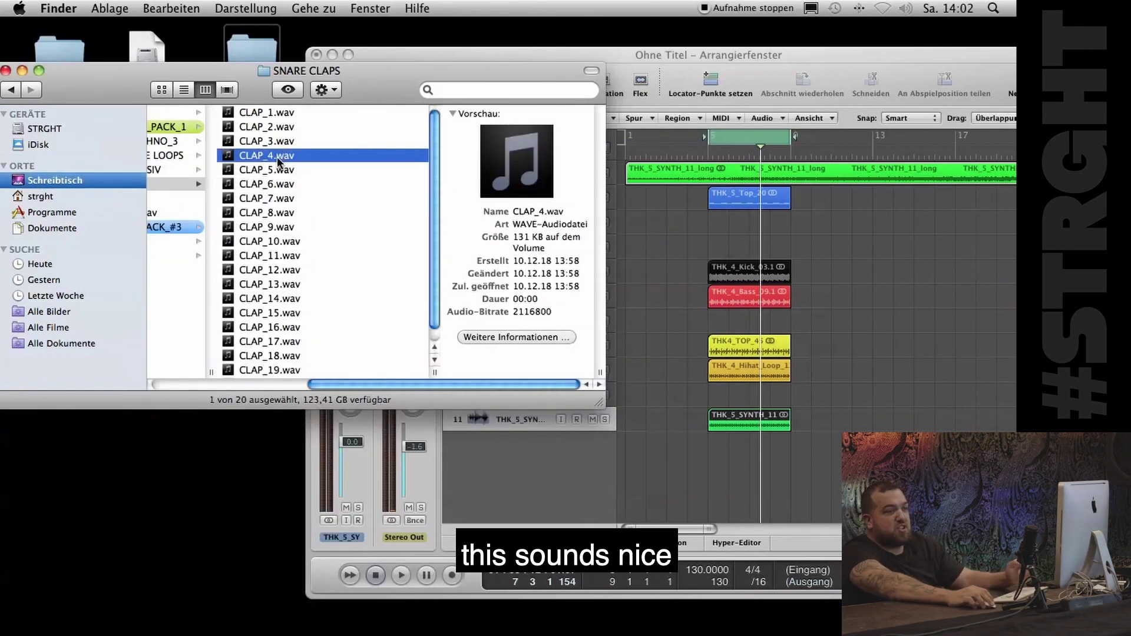
pyautogui.moveTo(280, 162); pyautogui.dragTo(722, 483)
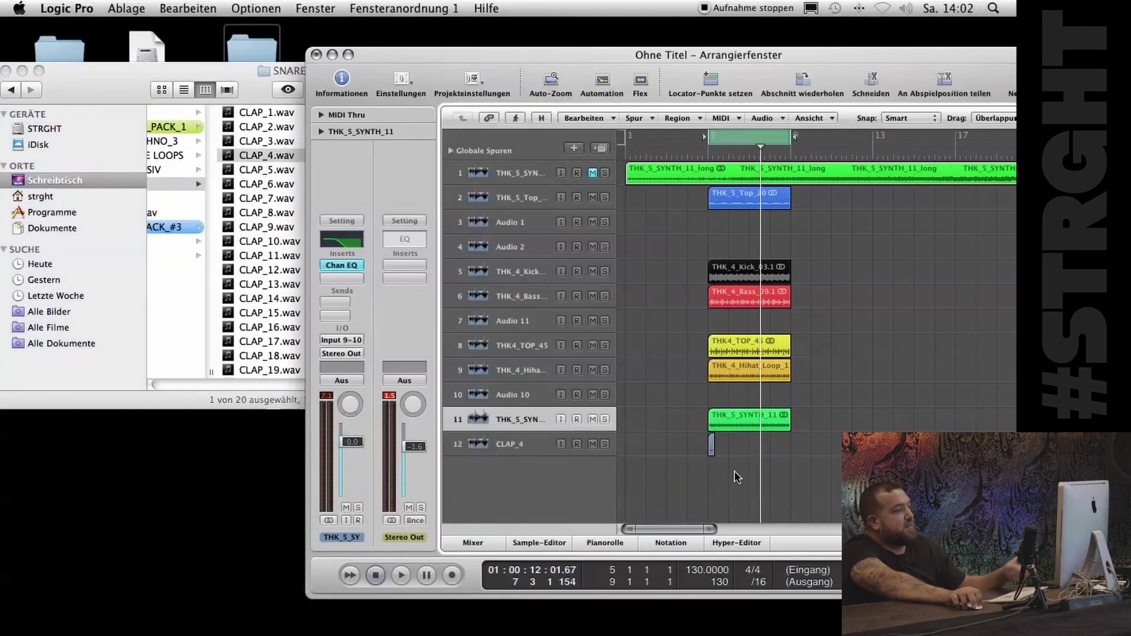
# Step: Repeat the CLAP_4 region on every beat from bar 5 across the loop range and play the result
pyautogui.hotkey('ctrl', 'Right')
pyautogui.hotkey('ctrl', 'Right')
pyautogui.click(778, 442)
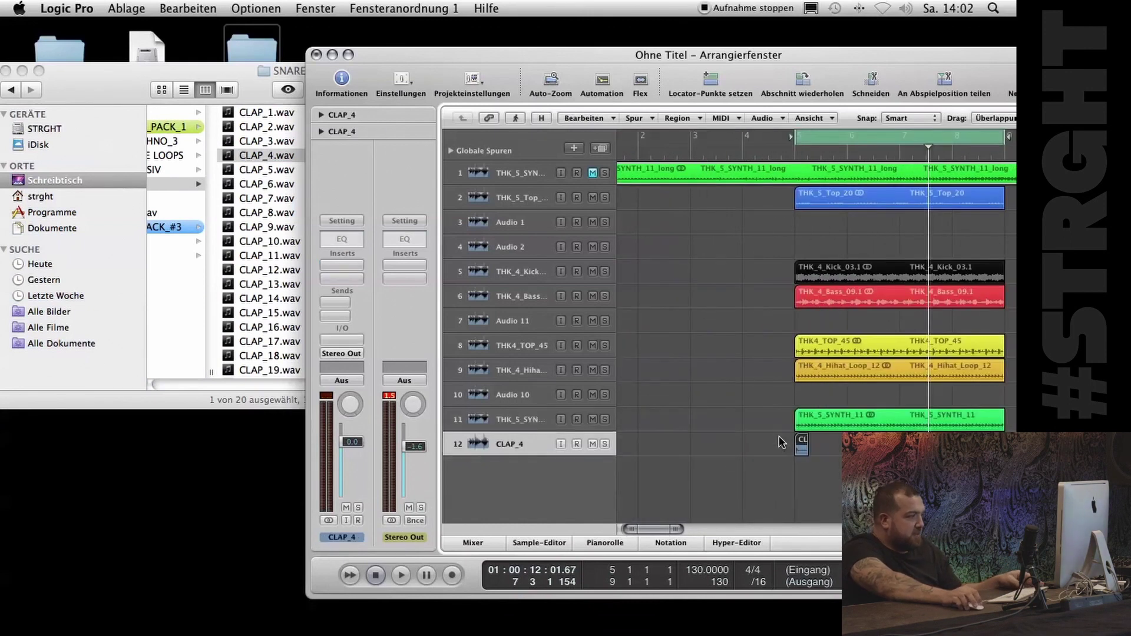
pyautogui.moveTo(800, 448); pyautogui.dragTo(854, 449)
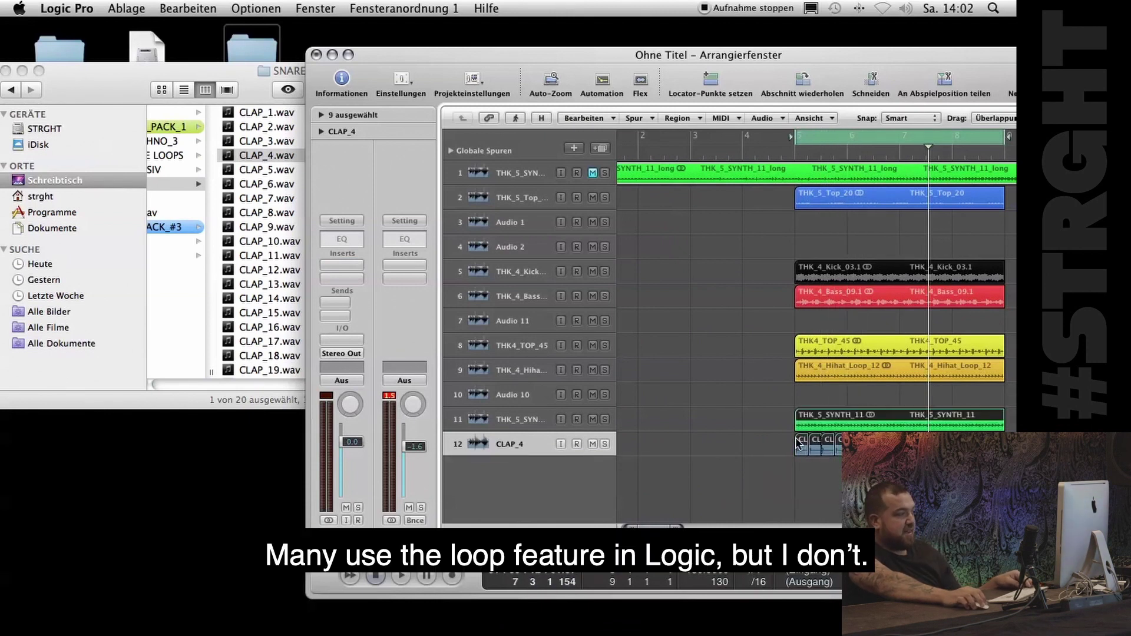
pyautogui.moveTo(824, 448); pyautogui.dragTo(826, 465)
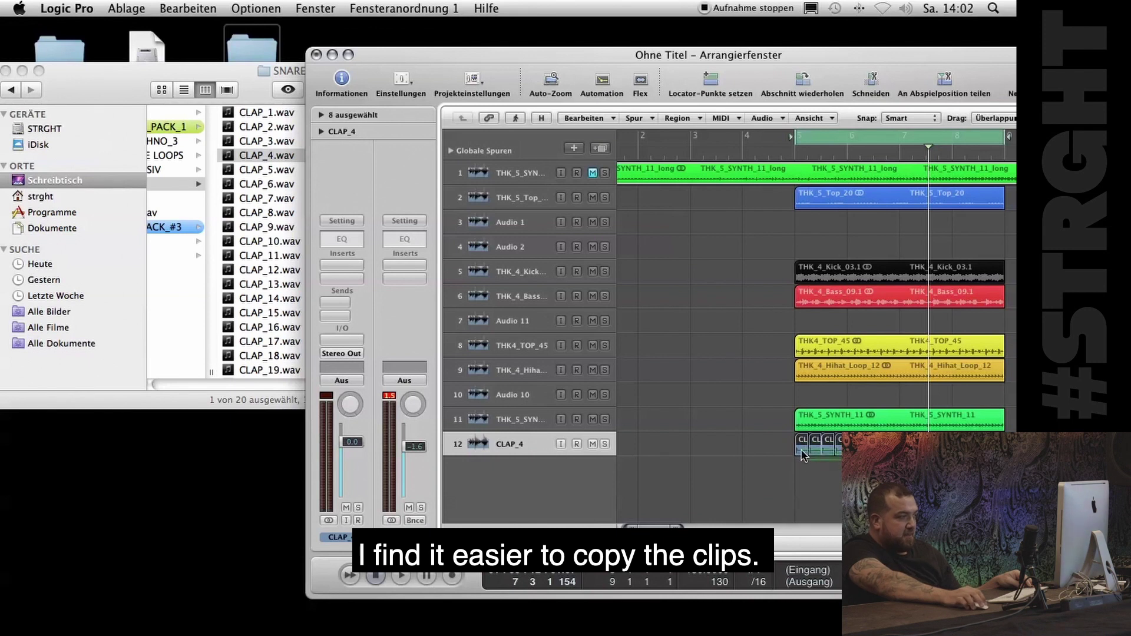
pyautogui.press('space')
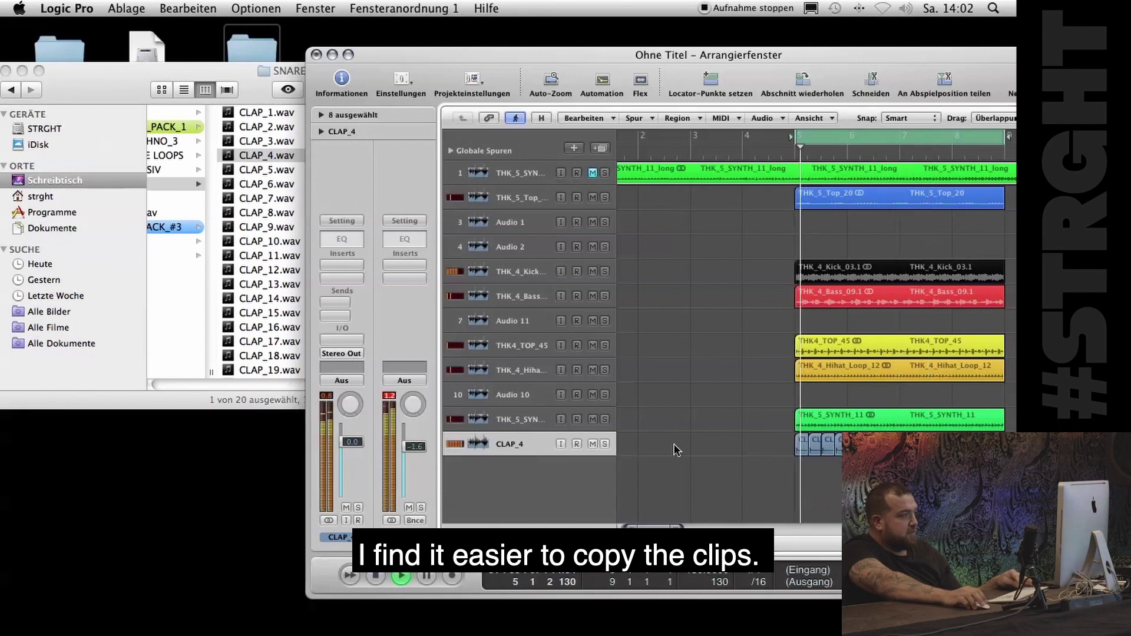
# Step: Lower the CLAP_4 track to -4.3 dB and insert a stereo Channel EQ with its high cut at 5000 Hz
pyautogui.click(343, 265)
pyautogui.moveTo(397, 327)
pyautogui.moveTo(451, 328)
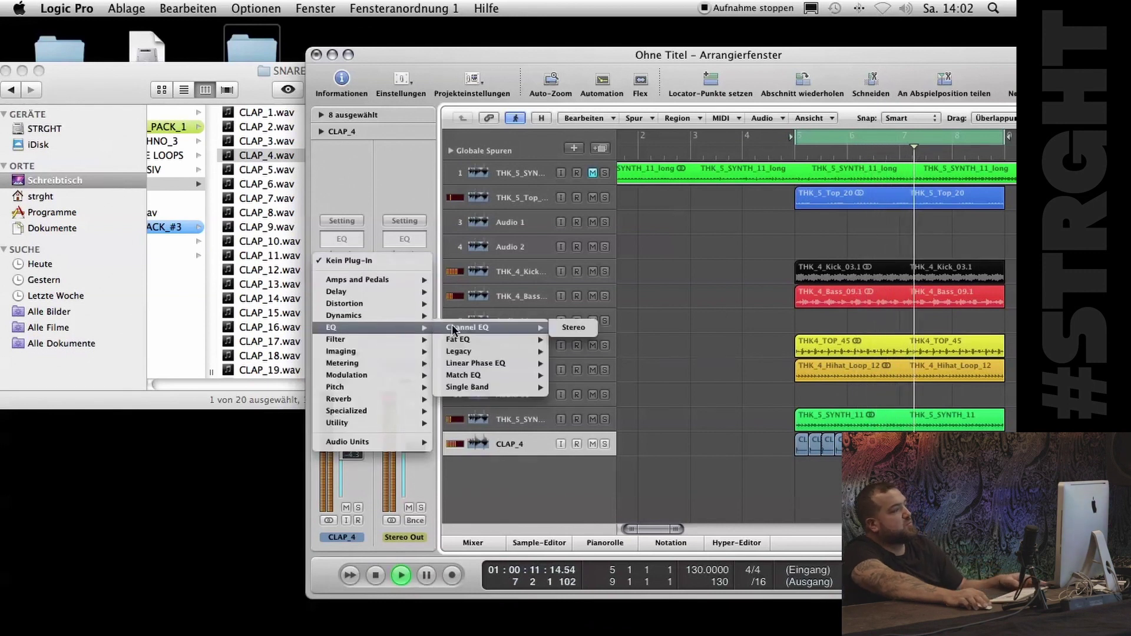
pyautogui.click(568, 327)
pyautogui.moveTo(424, 222); pyautogui.dragTo(282, 248)
# Step: With CLAP_4 temporarily soloed, set its EQ's low shelf to 470 Hz at -24 dB and high cut to 9200 Hz, and close the EQ
pyautogui.press('s')
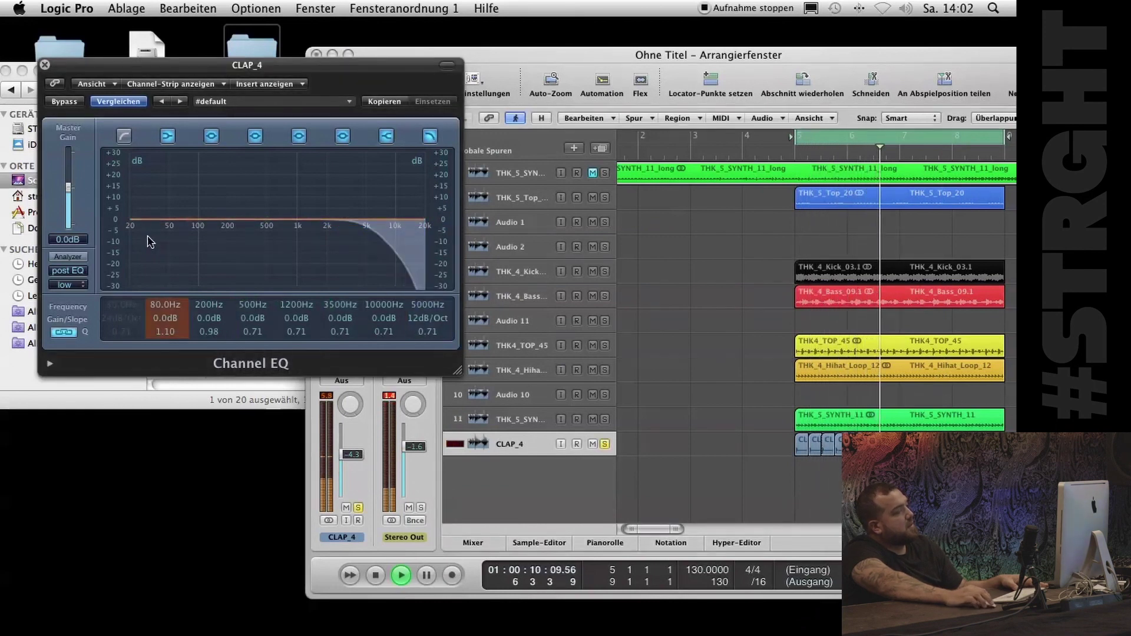
pyautogui.moveTo(152, 240); pyautogui.dragTo(232, 314)
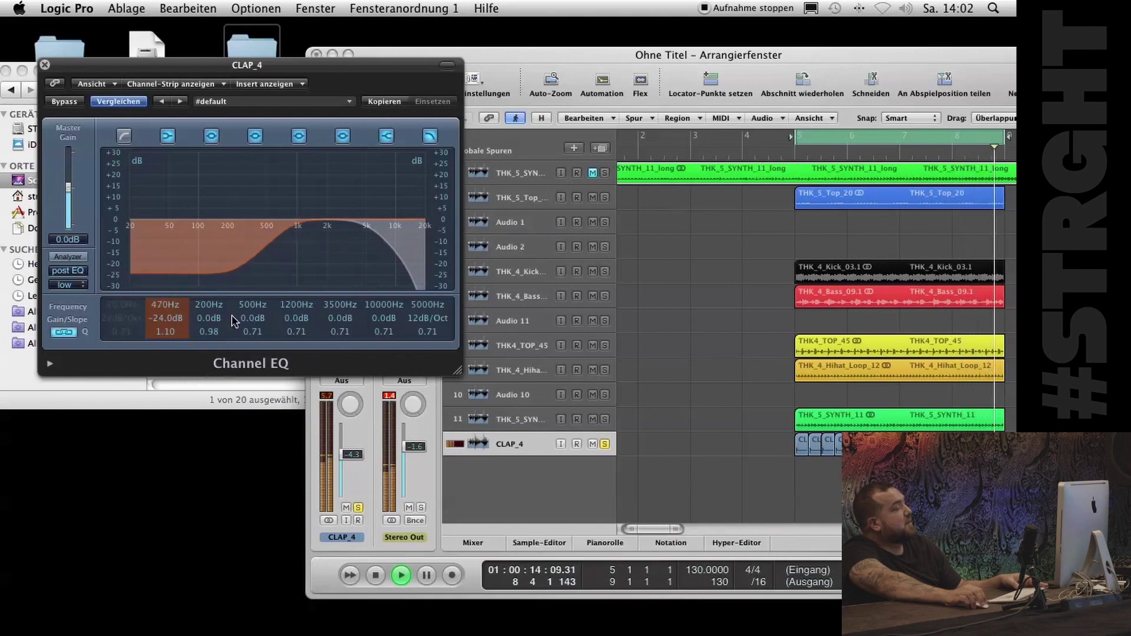
pyautogui.moveTo(357, 270); pyautogui.dragTo(382, 269)
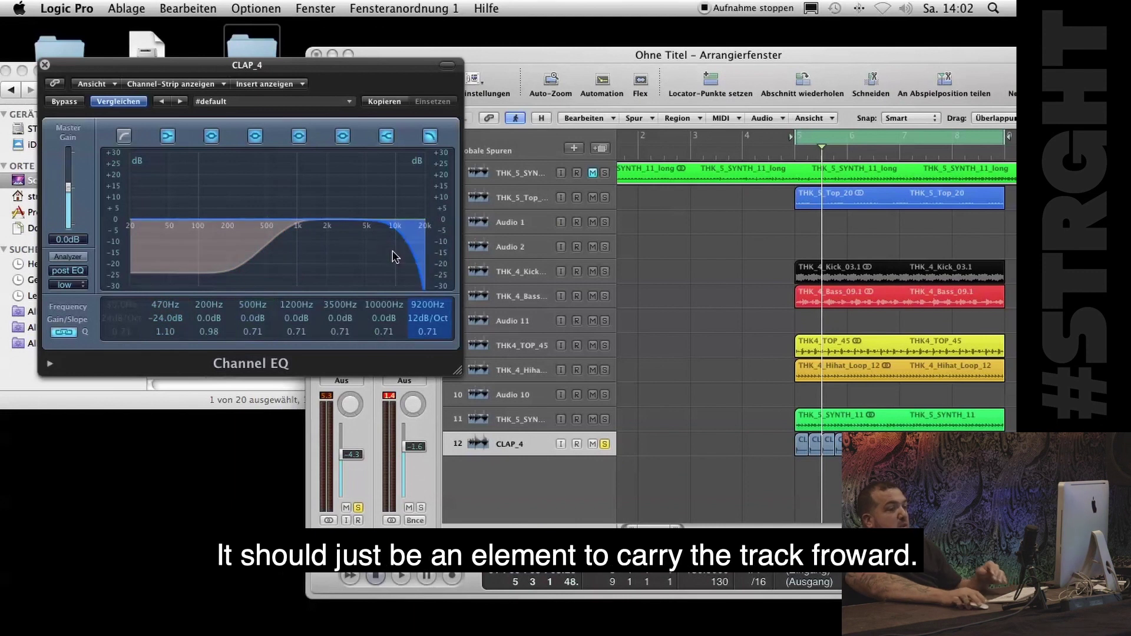
pyautogui.press('space')
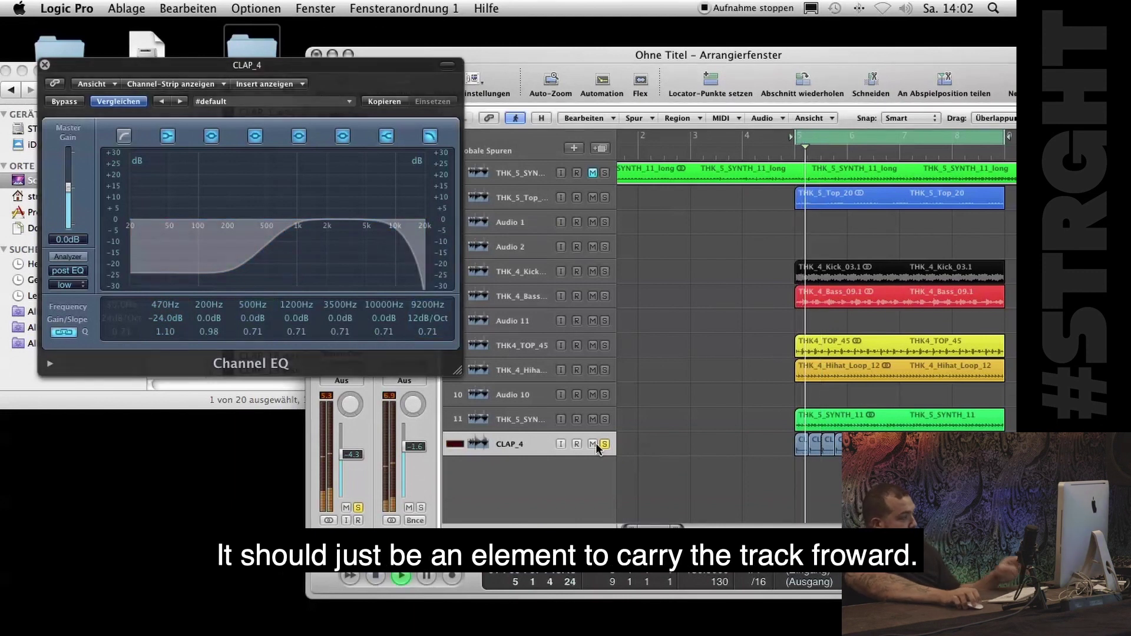
pyautogui.click(604, 443)
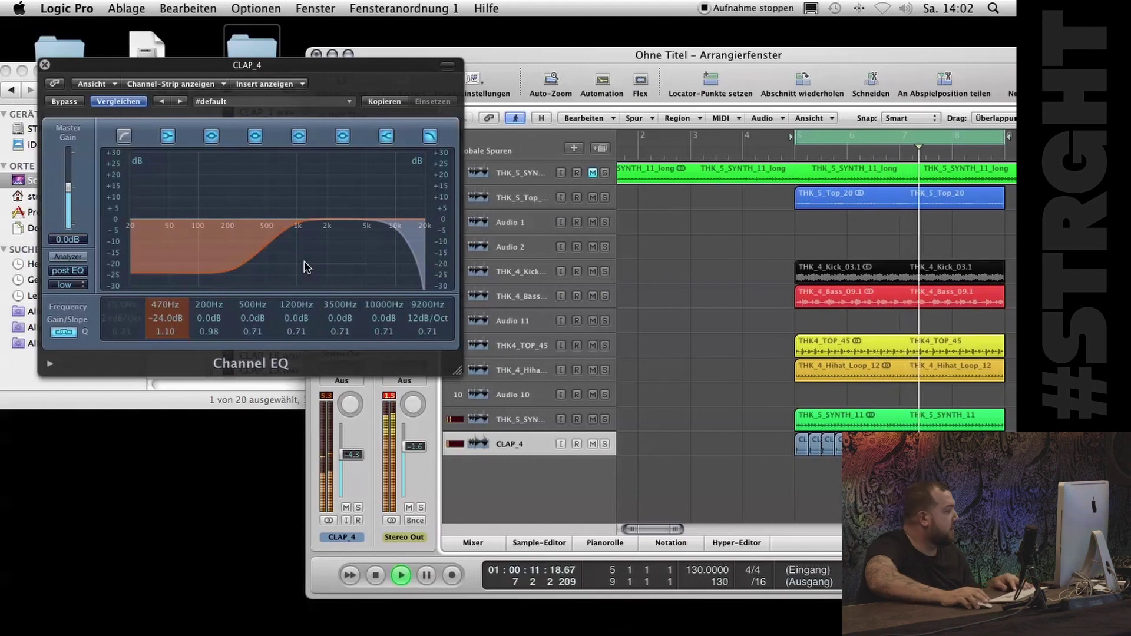
pyautogui.press('super+w')
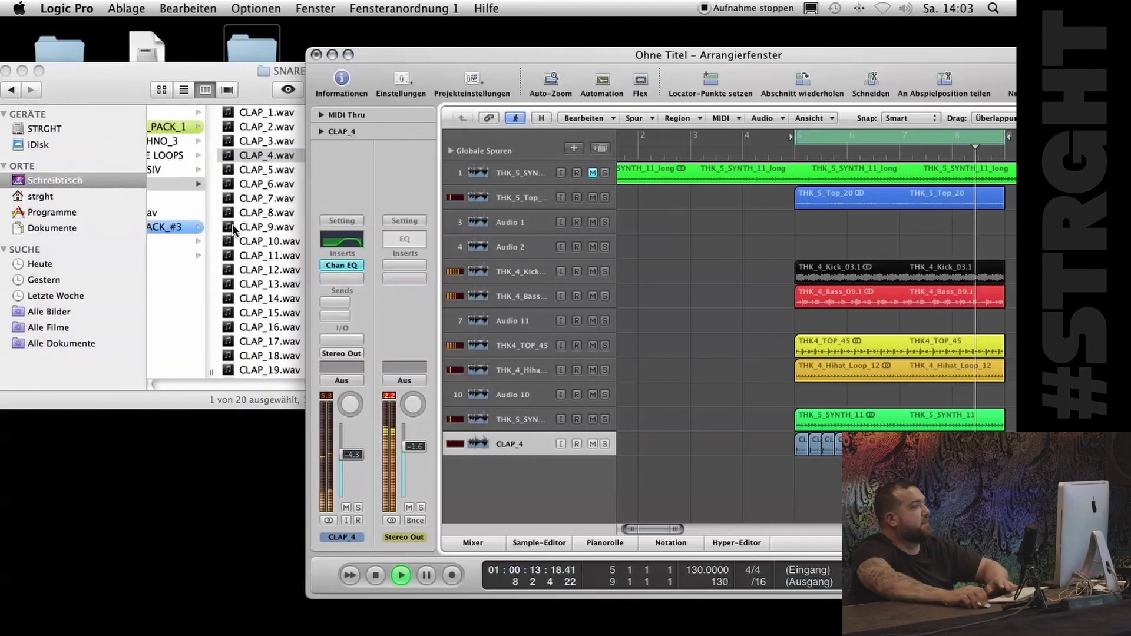
# Step: Switch to Finder and open the 130BPM_HIHATS folder of THK_SAMPLE_PACK_#4
pyautogui.click(254, 209)
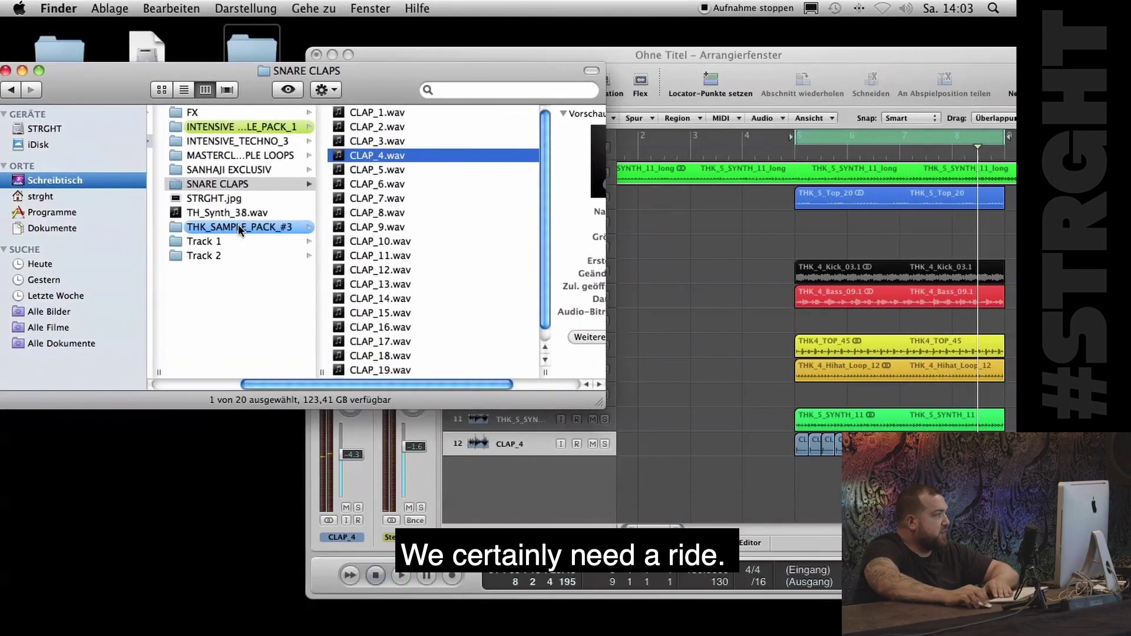
pyautogui.click(242, 156)
pyautogui.press('Up')
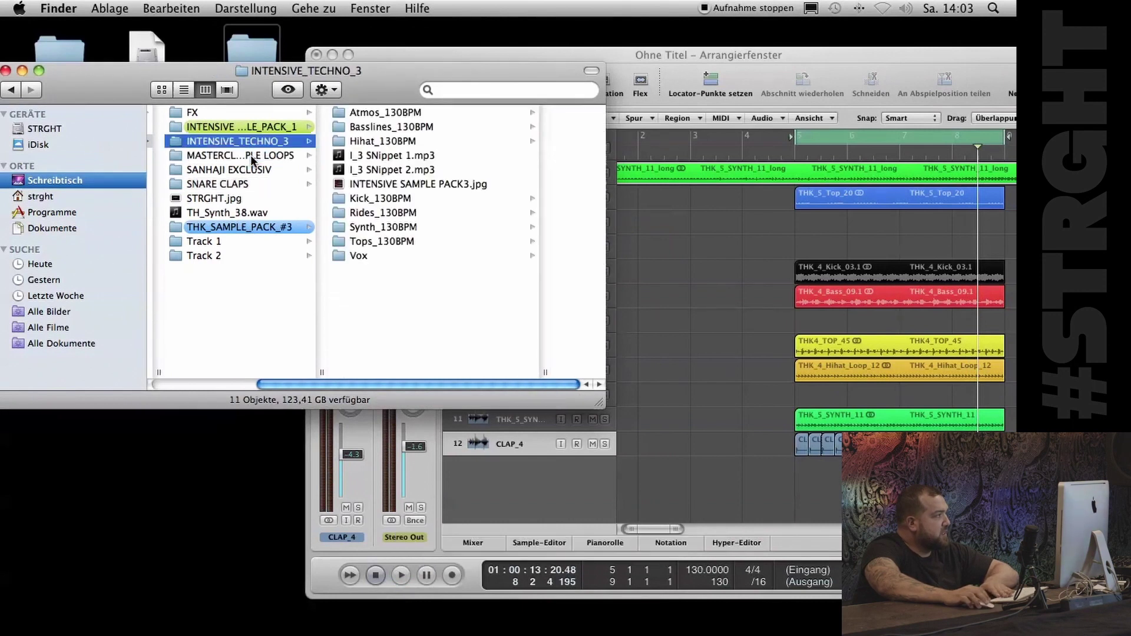
pyautogui.press('Down')
pyautogui.press('Right')
pyautogui.press('Down')
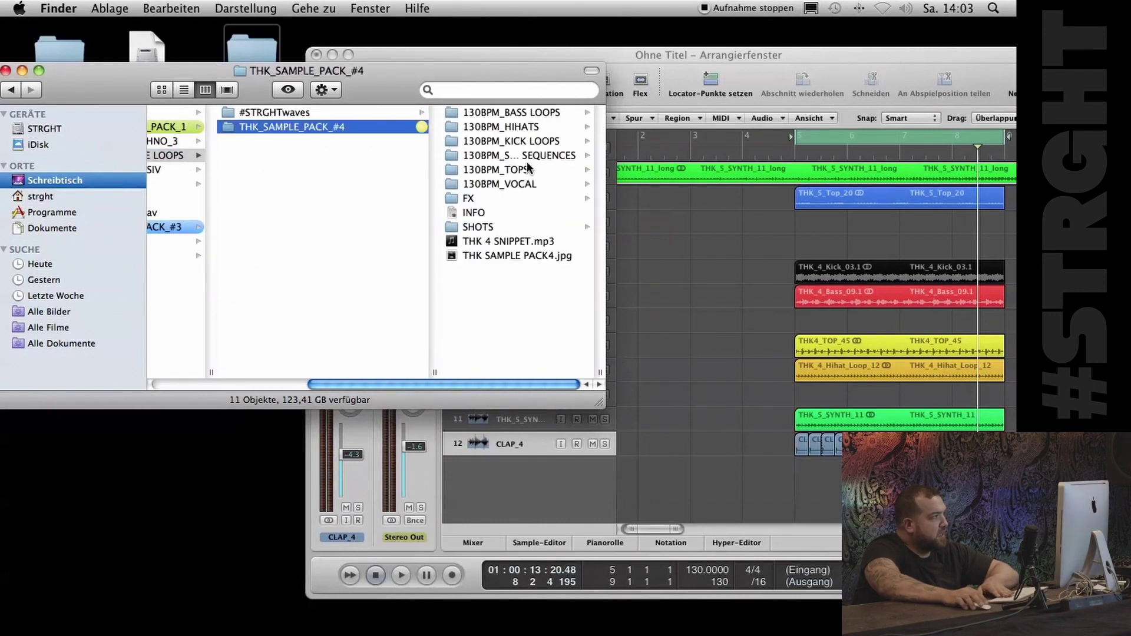
pyautogui.click(525, 130)
pyautogui.press('Right')
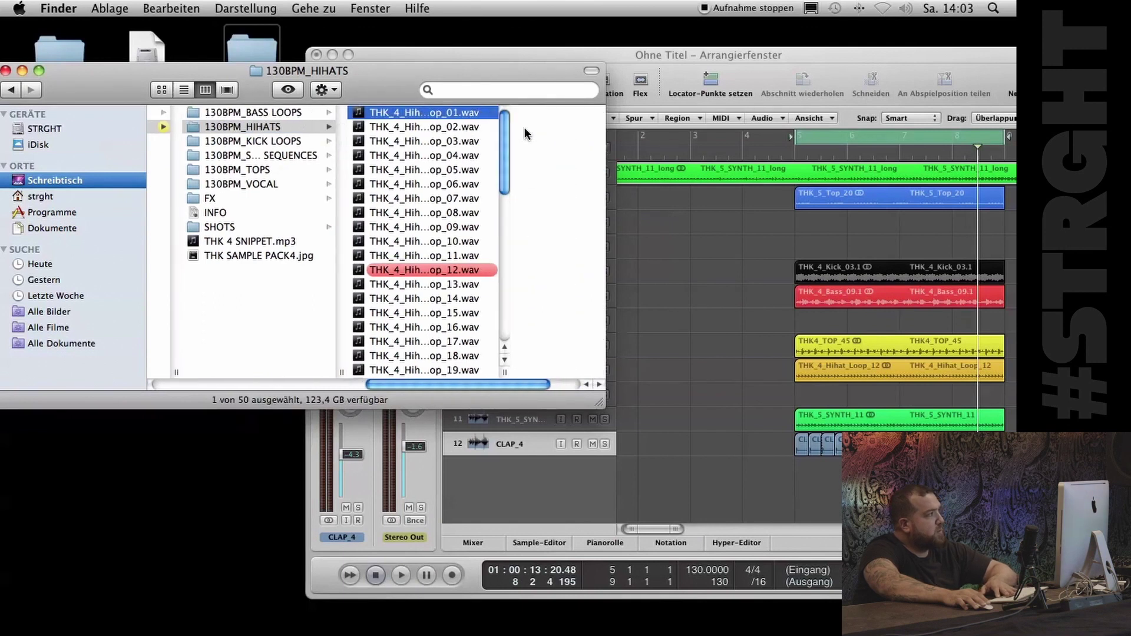
# Step: Audition the THK_4 hi-hat loops one after another from loop 01 to loop 13
pyautogui.press('space')
pyautogui.press('Down')
pyautogui.press('Down')
pyautogui.press('Down')
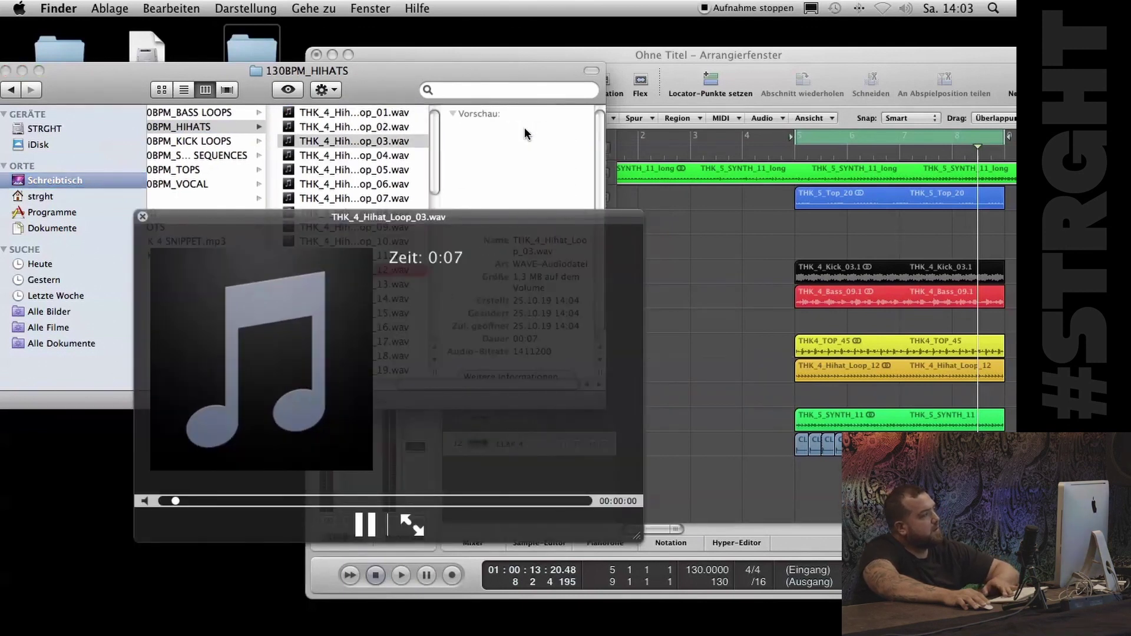
pyautogui.press('Down')
pyautogui.press('Down')
pyautogui.press('Down')
pyautogui.press('Down')
pyautogui.press('Down')
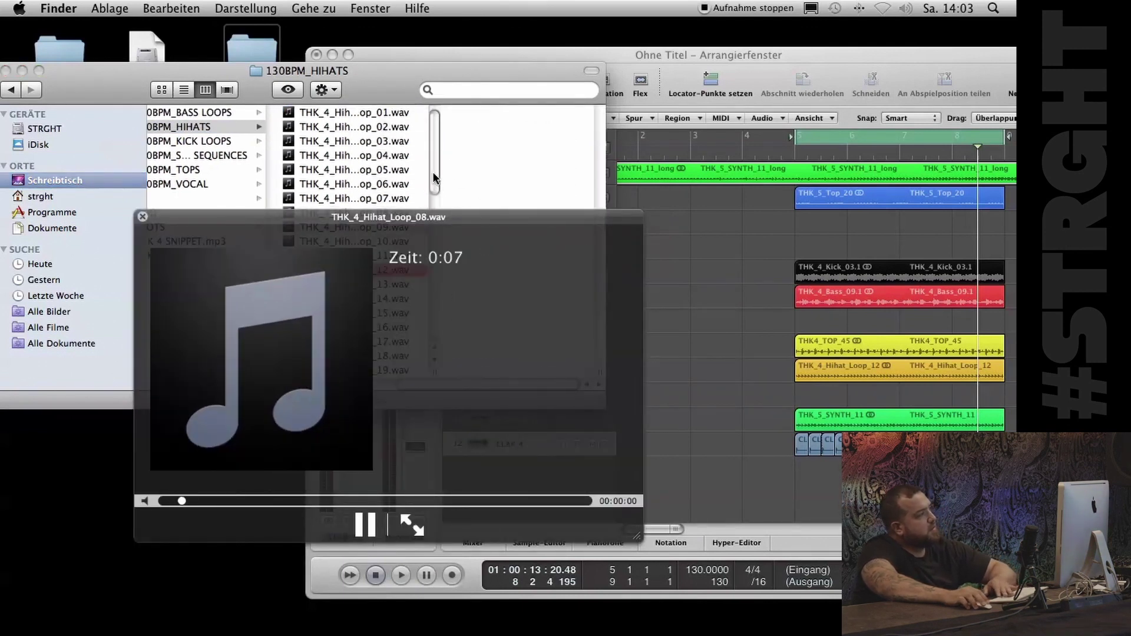
pyautogui.press('Down')
pyautogui.press('Down')
pyautogui.press('Down')
pyautogui.press('Down')
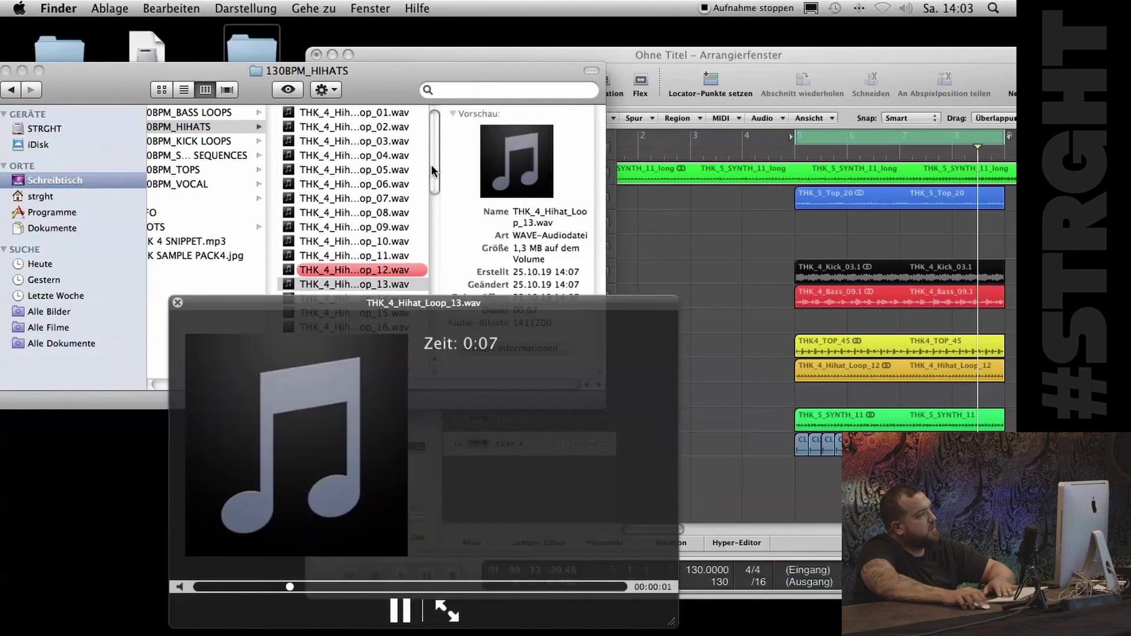
pyautogui.press('space')
# Step: Import THK_4_Hihat_Loop_13.wav at bar 5 on a new track below CLAP_4 and play the loop
pyautogui.moveTo(367, 284); pyautogui.dragTo(798, 468)
pyautogui.click(536, 474)
pyautogui.press('space')
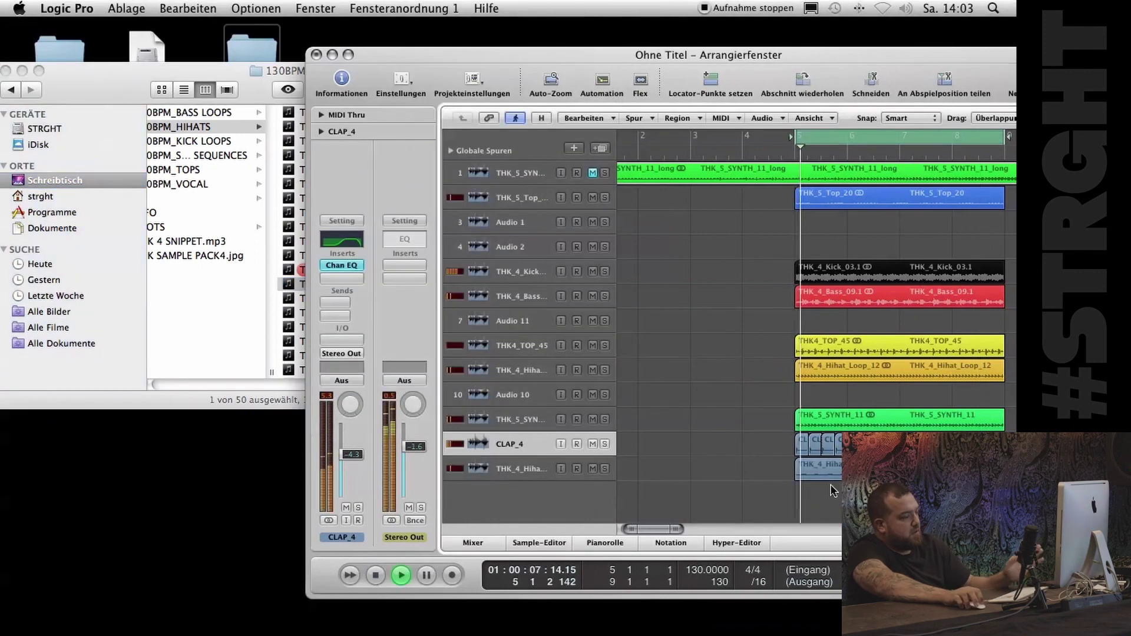
# Step: Insert a Channel EQ on the THK_4_Hihat_Loop_13 track
pyautogui.click(536, 474)
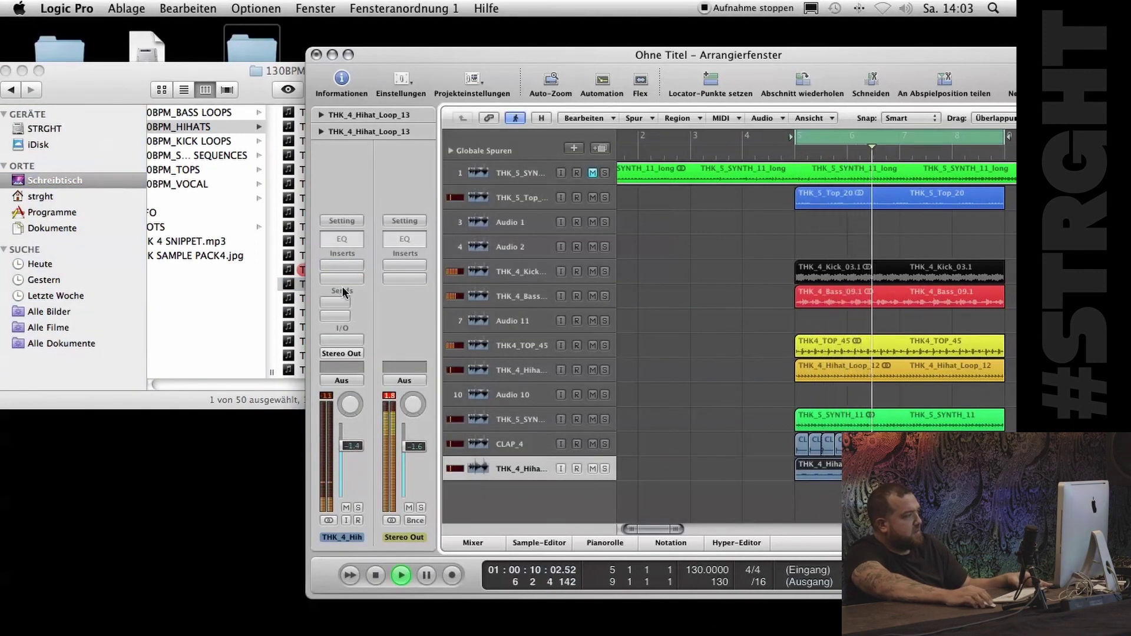
pyautogui.click(342, 265)
pyautogui.moveTo(370, 323)
pyautogui.click(486, 340)
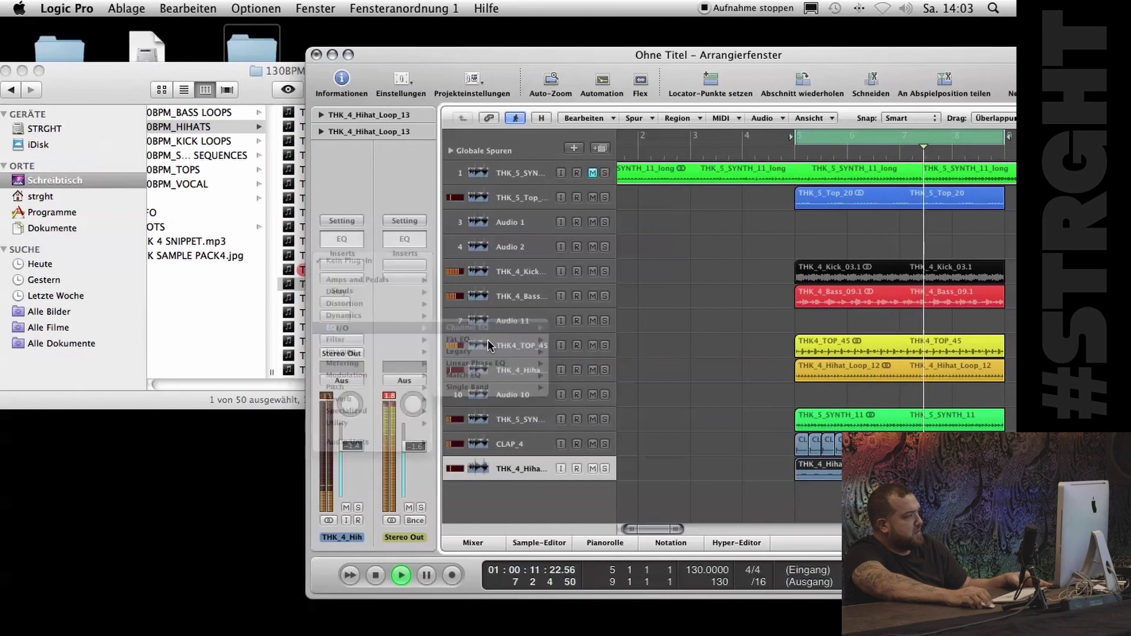
# Step: Solo THK_4_Hihat_Loop_13, set its EQ to -20.5 dB at 156 Hz, +4.5 dB at 2100 Hz and +6 dB at 5200 Hz, and close it
pyautogui.click(605, 468)
pyautogui.moveTo(330, 225)
pyautogui.mouseDown()
pyautogui.moveTo(330, 214)
pyautogui.moveTo(314, 221)
pyautogui.mouseUp()
pyautogui.moveTo(390, 218); pyautogui.dragTo(358, 210)
pyautogui.moveTo(172, 228); pyautogui.dragTo(187, 287)
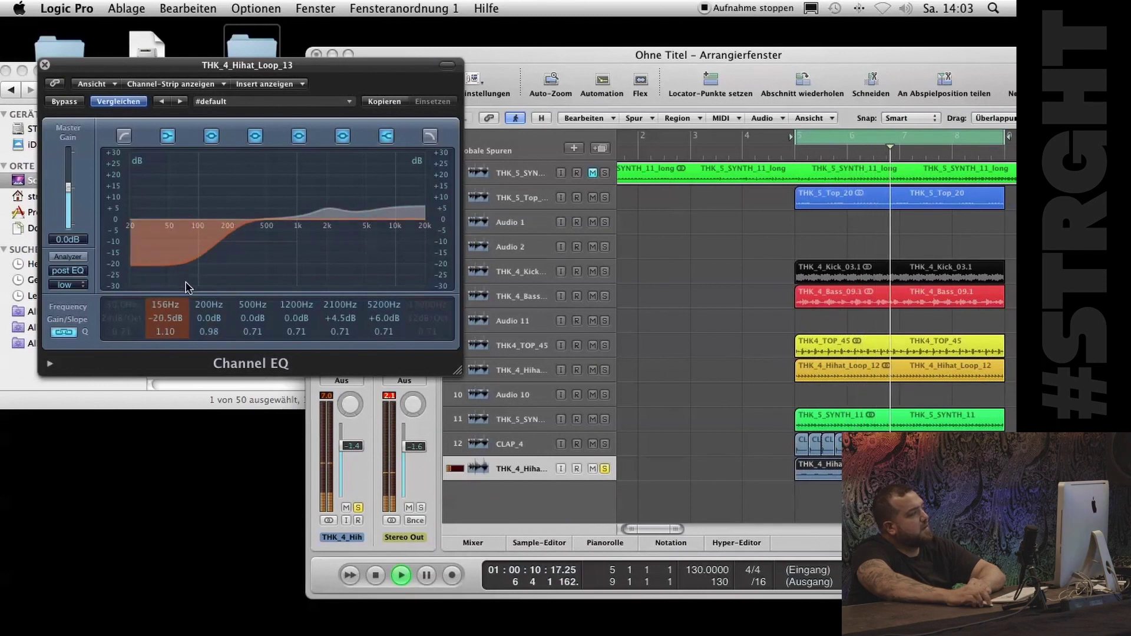
pyautogui.press('space')
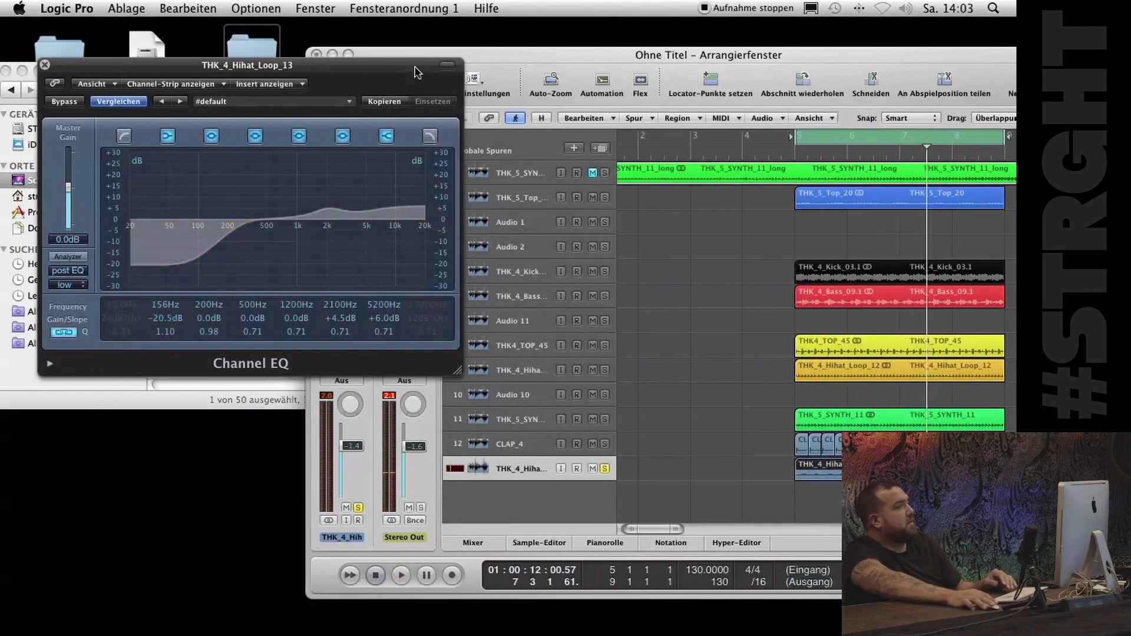
pyautogui.click(348, 55)
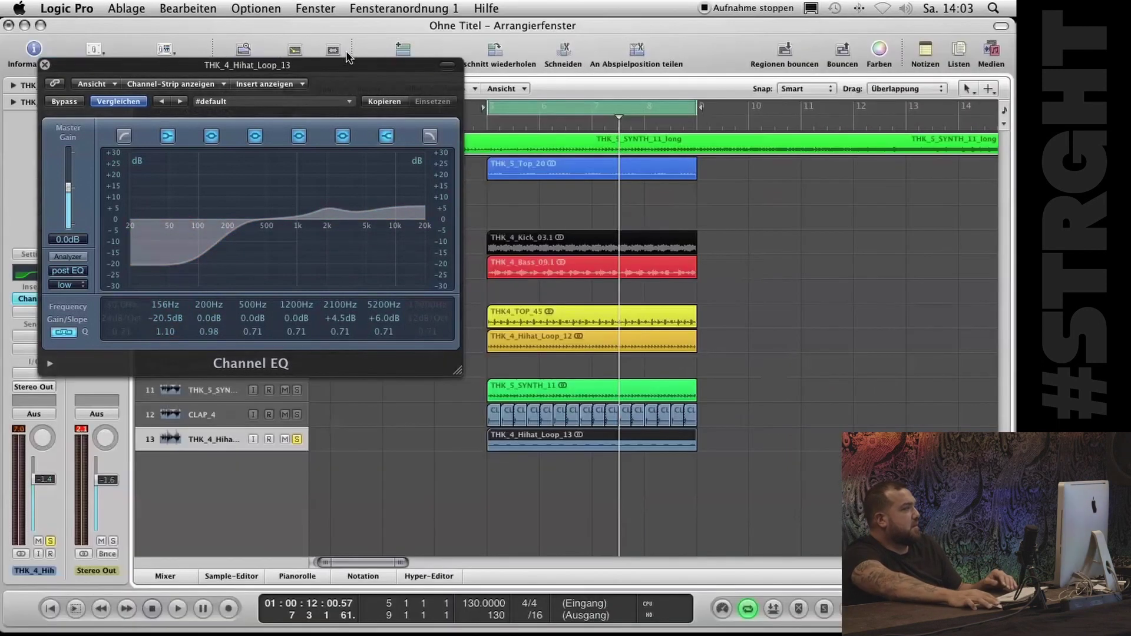
pyautogui.click(45, 64)
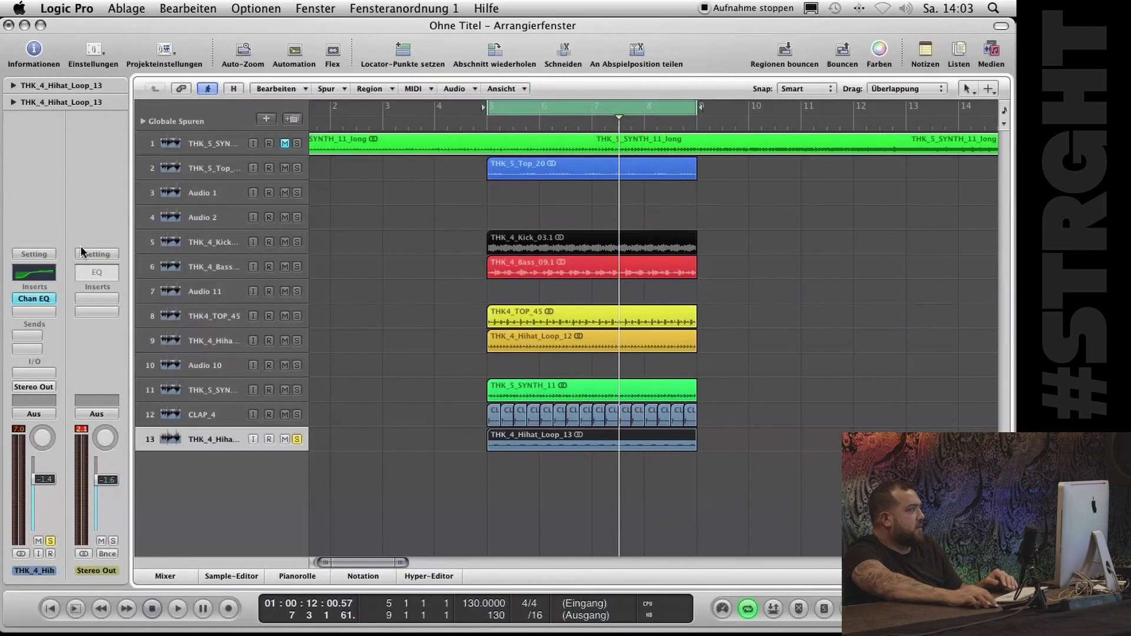
# Step: Add an AVerb reverb to the THK_4_Hihat_Loop_13 track and set its mix to 18% during playback
pyautogui.click(34, 311)
pyautogui.moveTo(80, 444)
pyautogui.click(171, 443)
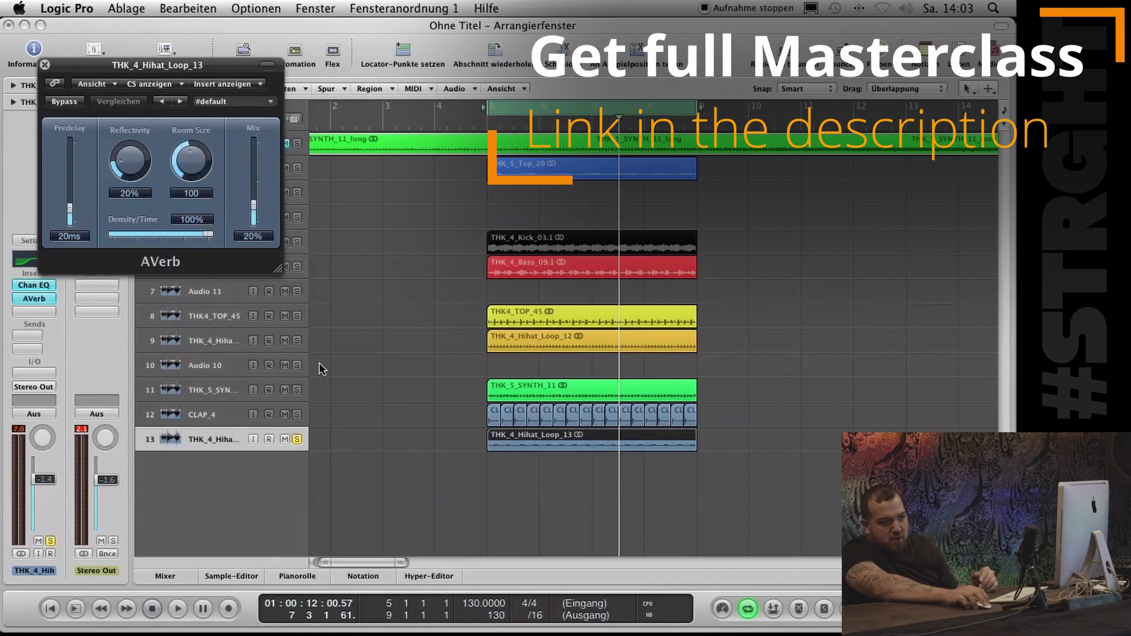
pyautogui.press('space')
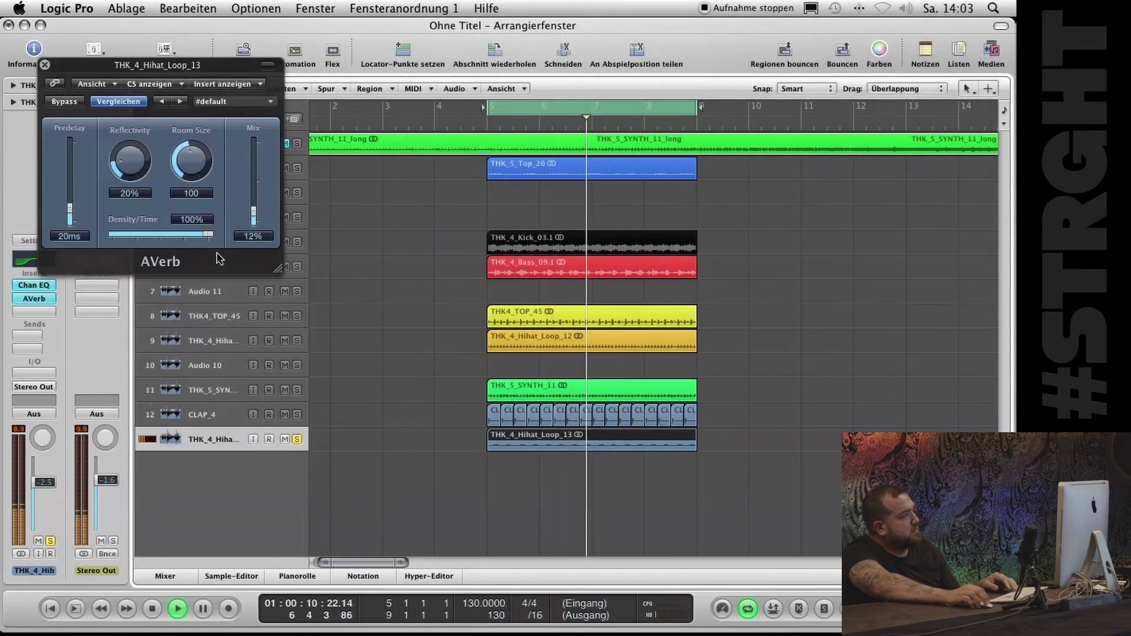
pyautogui.moveTo(260, 218); pyautogui.dragTo(263, 207)
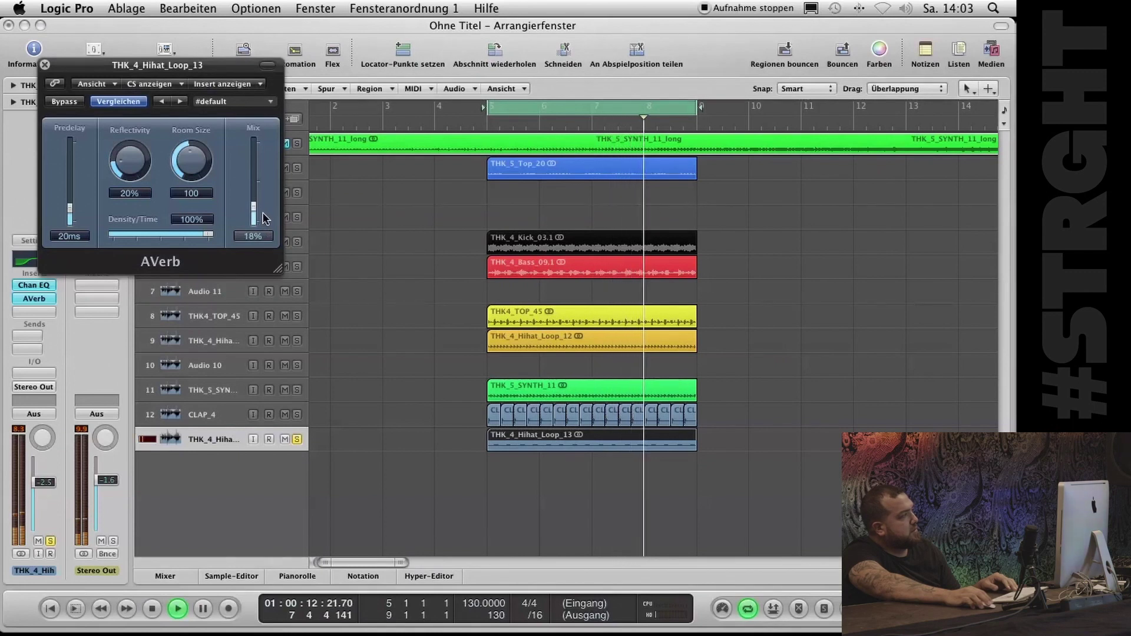
# Step: Unsolo THK_4_Hihat_Loop_13, mute the CLAP_4, THK4_TOP_45 and THK_4_Hihat_Loop_12 tracks, and close the reverb
pyautogui.click(297, 439)
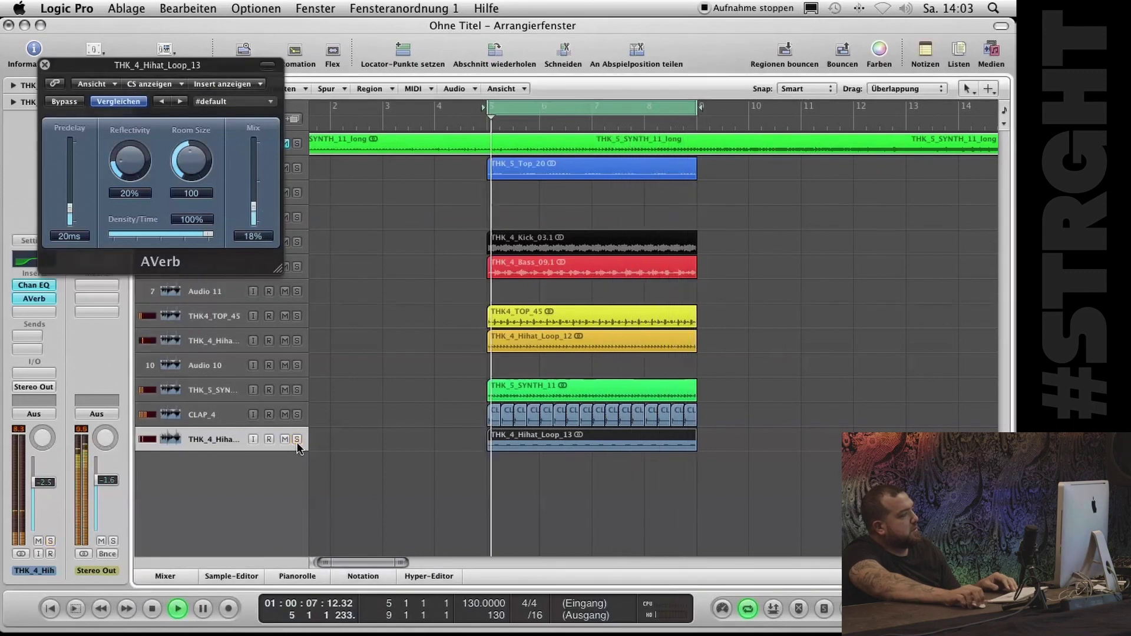
pyautogui.click(284, 415)
pyautogui.click(285, 315)
pyautogui.click(284, 340)
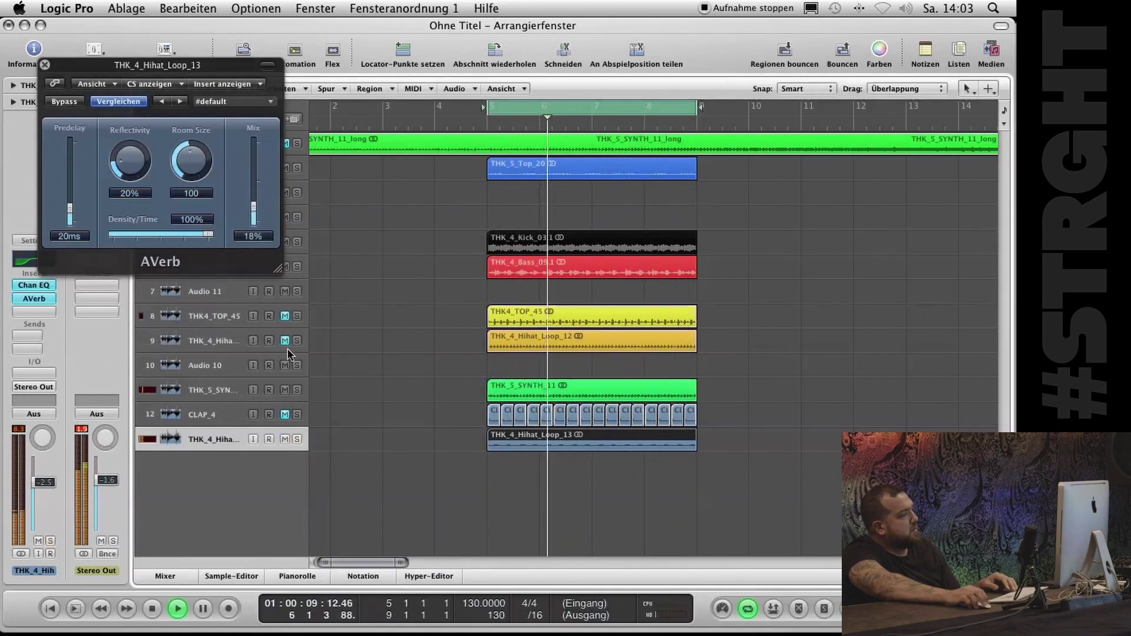
pyautogui.click(46, 65)
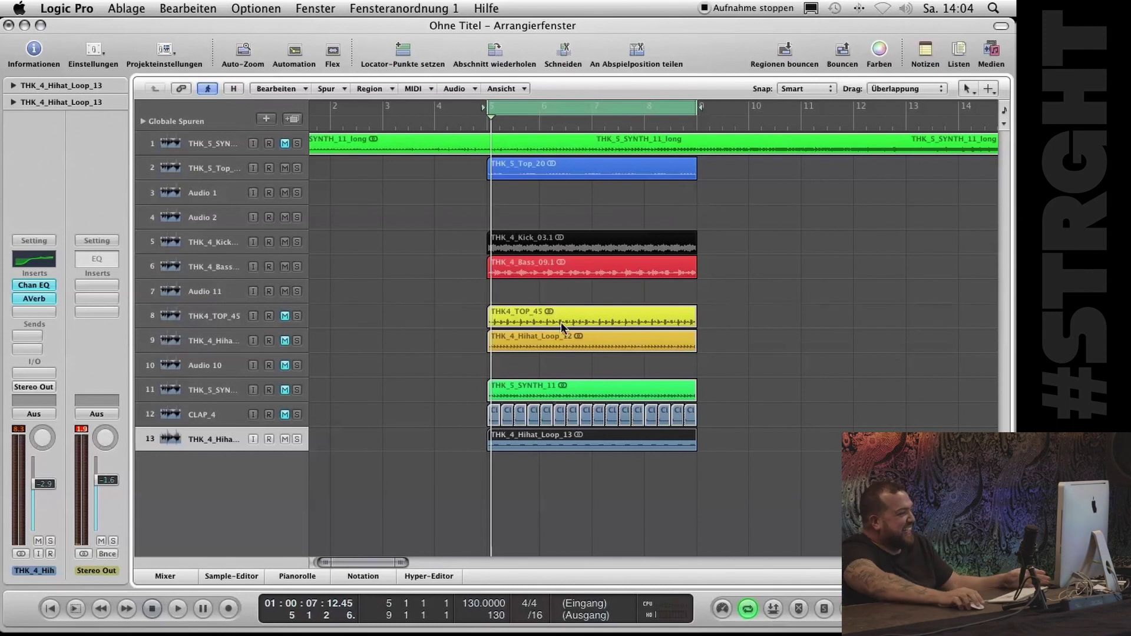
# Step: Solo the THK_5_SYNTH_11 track and listen to it on its own
pyautogui.hscroll(-2, 561, 323)
pyautogui.press('super+Left')
pyautogui.press('super+Left')
pyautogui.press('super+Up')
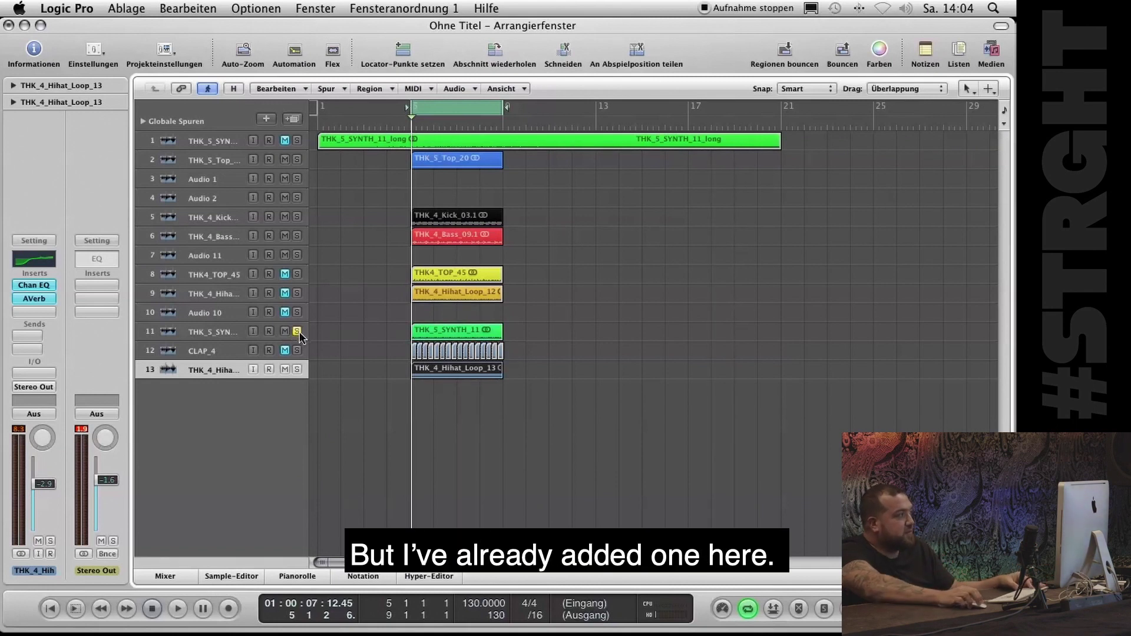
pyautogui.press('space')
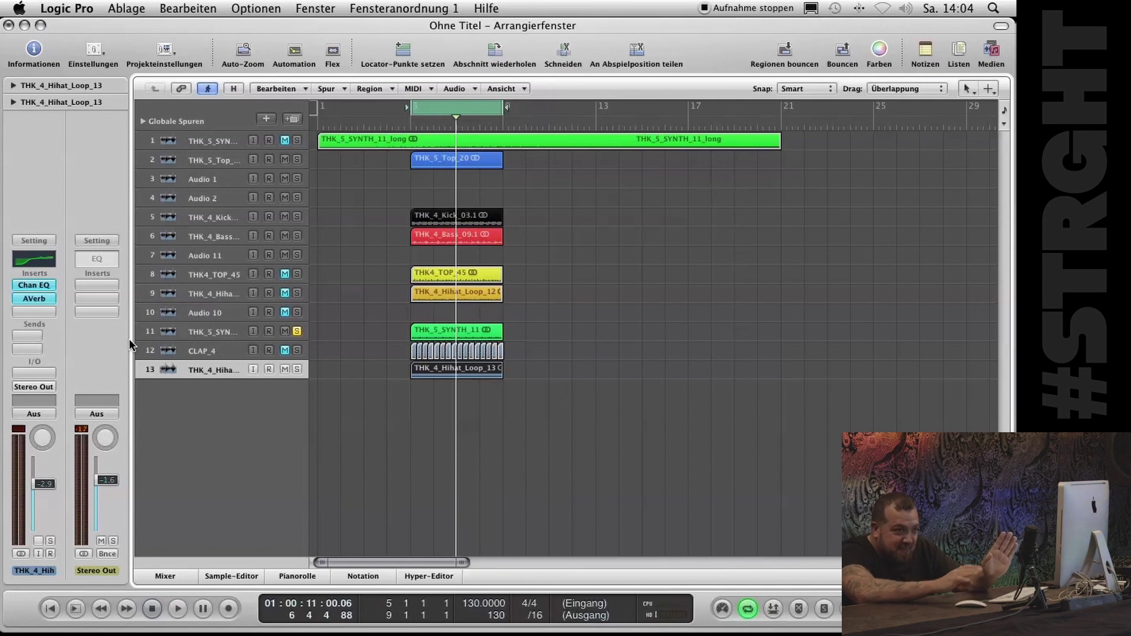
pyautogui.press('z')
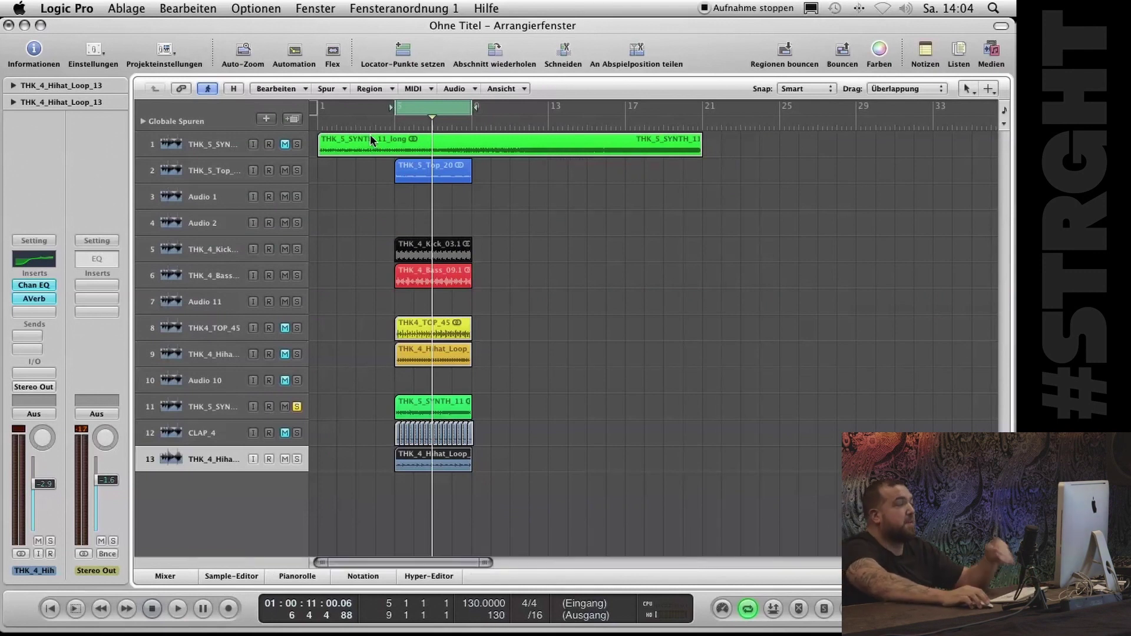
# Step: Select all loop regions in bars 5 to 9 below the long synth, and switch the THK_5_SYNTH_11 track from solo to mute
pyautogui.moveTo(325, 166); pyautogui.dragTo(540, 566)
pyautogui.click(297, 406)
pyautogui.click(284, 406)
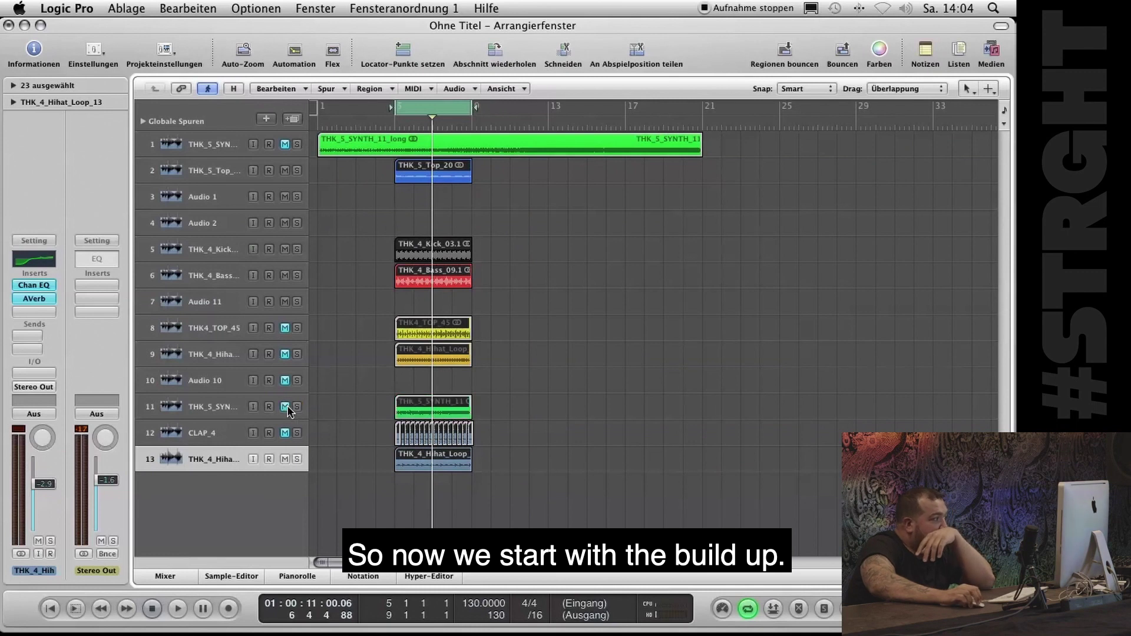
# Step: Copy the selected loops to fill bars 1 to 17, and duplicate that whole block to bar 17
pyautogui.moveTo(450, 178); pyautogui.dragTo(518, 179)
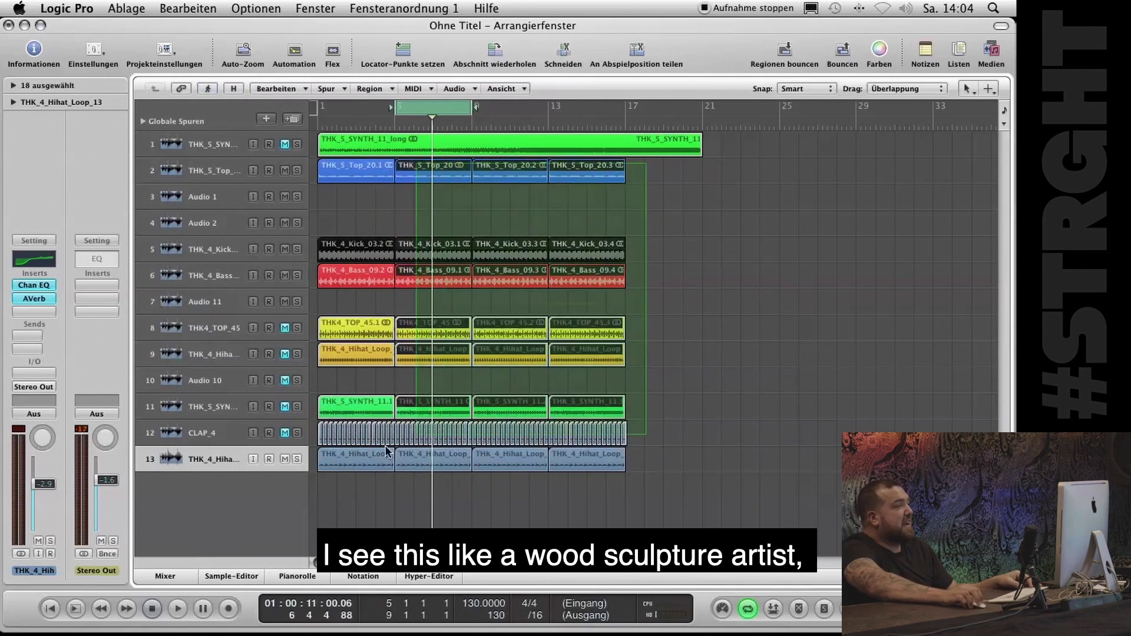
pyautogui.moveTo(355, 176); pyautogui.dragTo(660, 183)
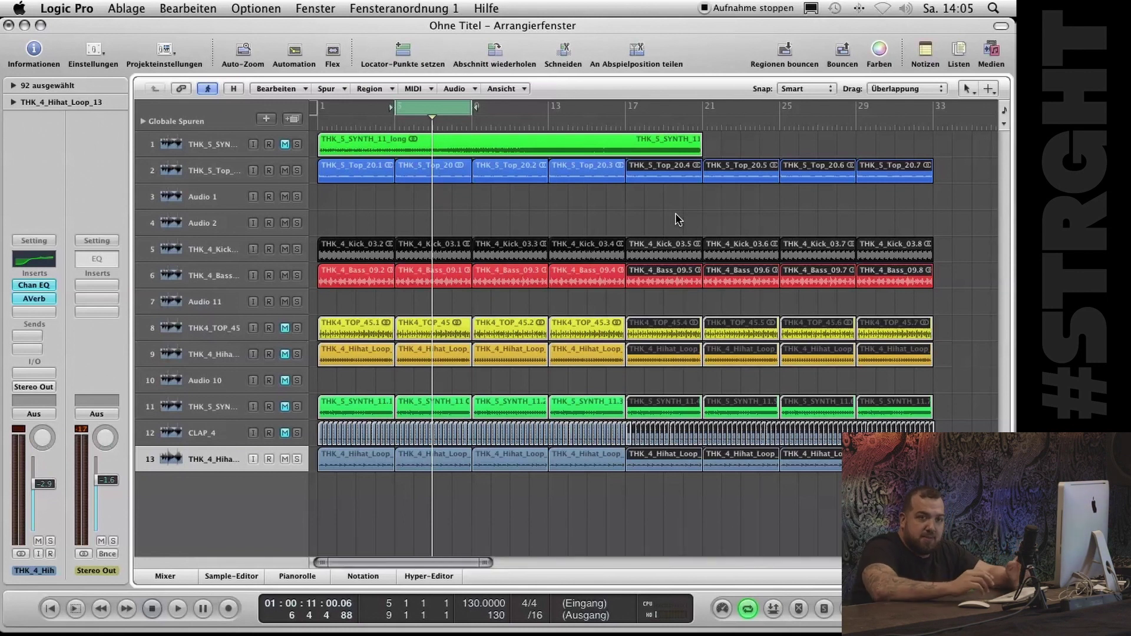
pyautogui.click(706, 225)
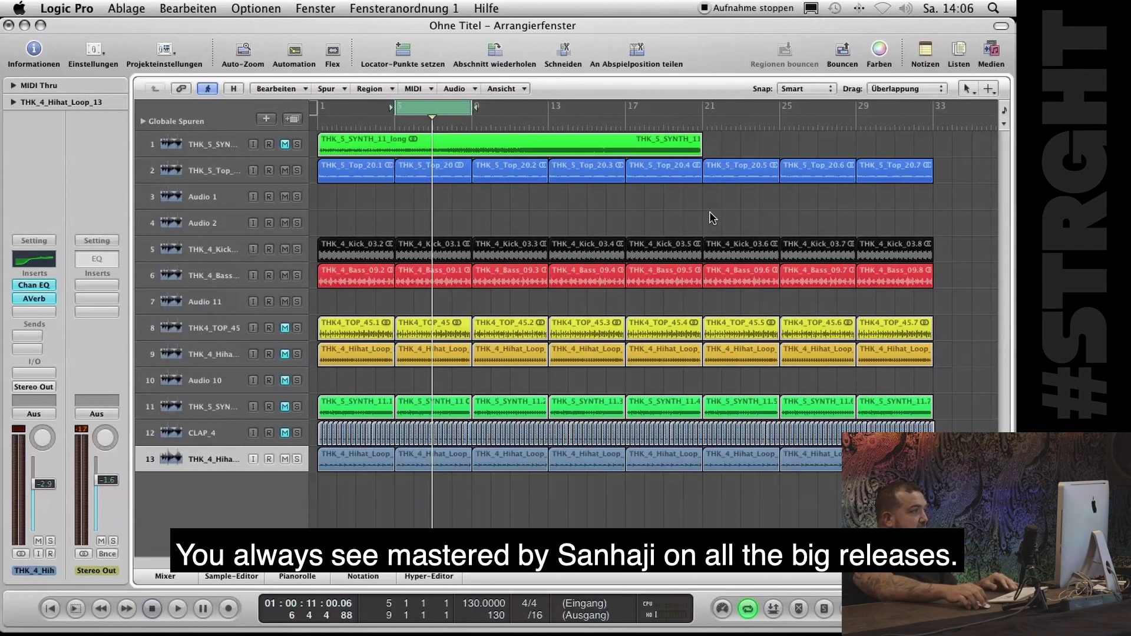
# Step: Duplicate the 32-bar block of loops to bars 33 and 65, and select all loop regions below the long synth
pyautogui.hotkey('ctrl', 'Left')
pyautogui.moveTo(680, 177); pyautogui.dragTo(299, 486)
pyautogui.moveTo(334, 177); pyautogui.dragTo(622, 182)
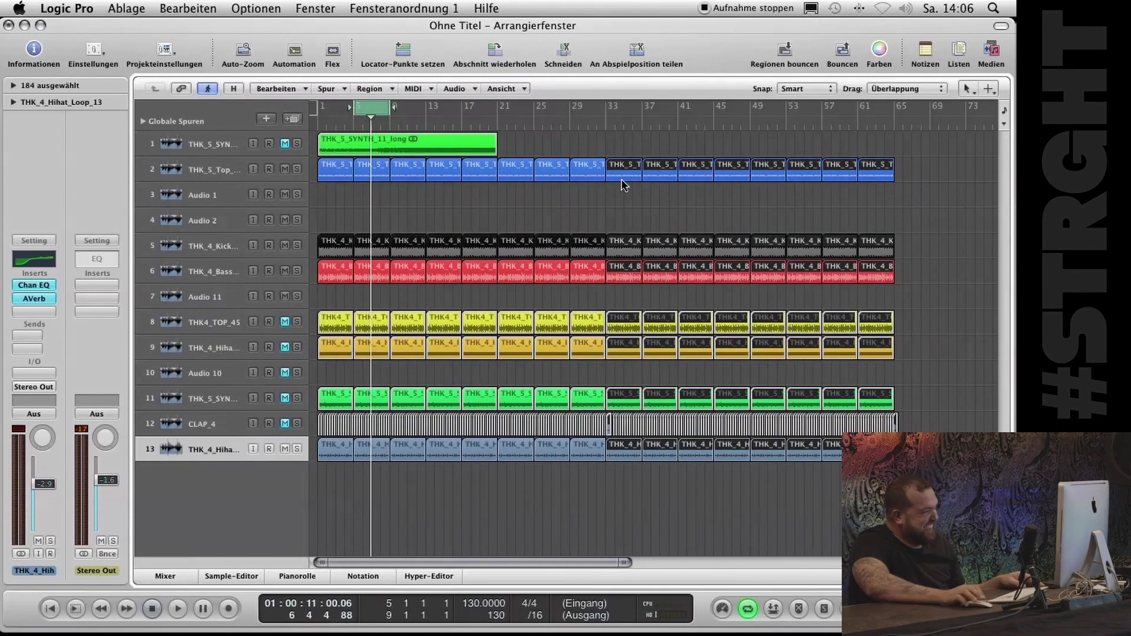
pyautogui.moveTo(623, 172); pyautogui.dragTo(896, 176)
pyautogui.press('super+Left')
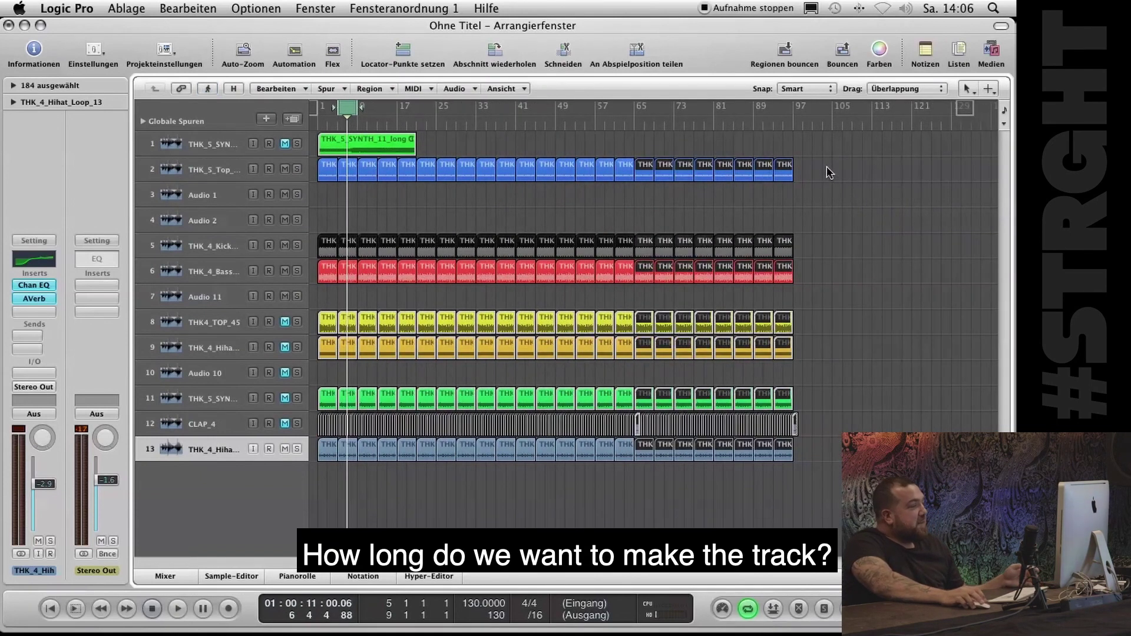
pyautogui.press('super+a')
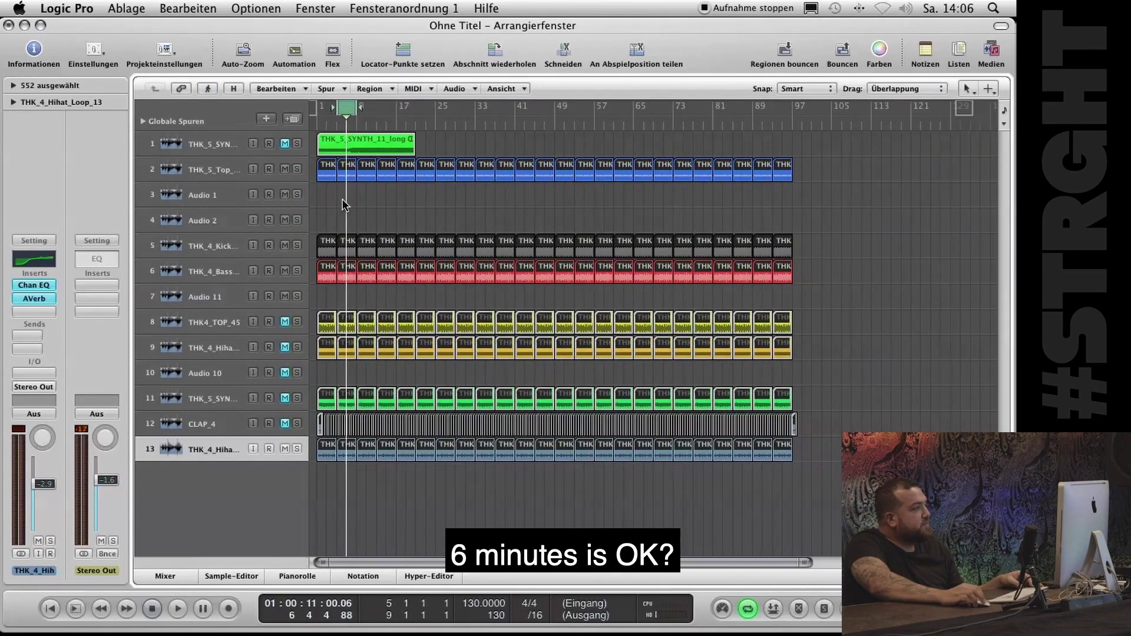